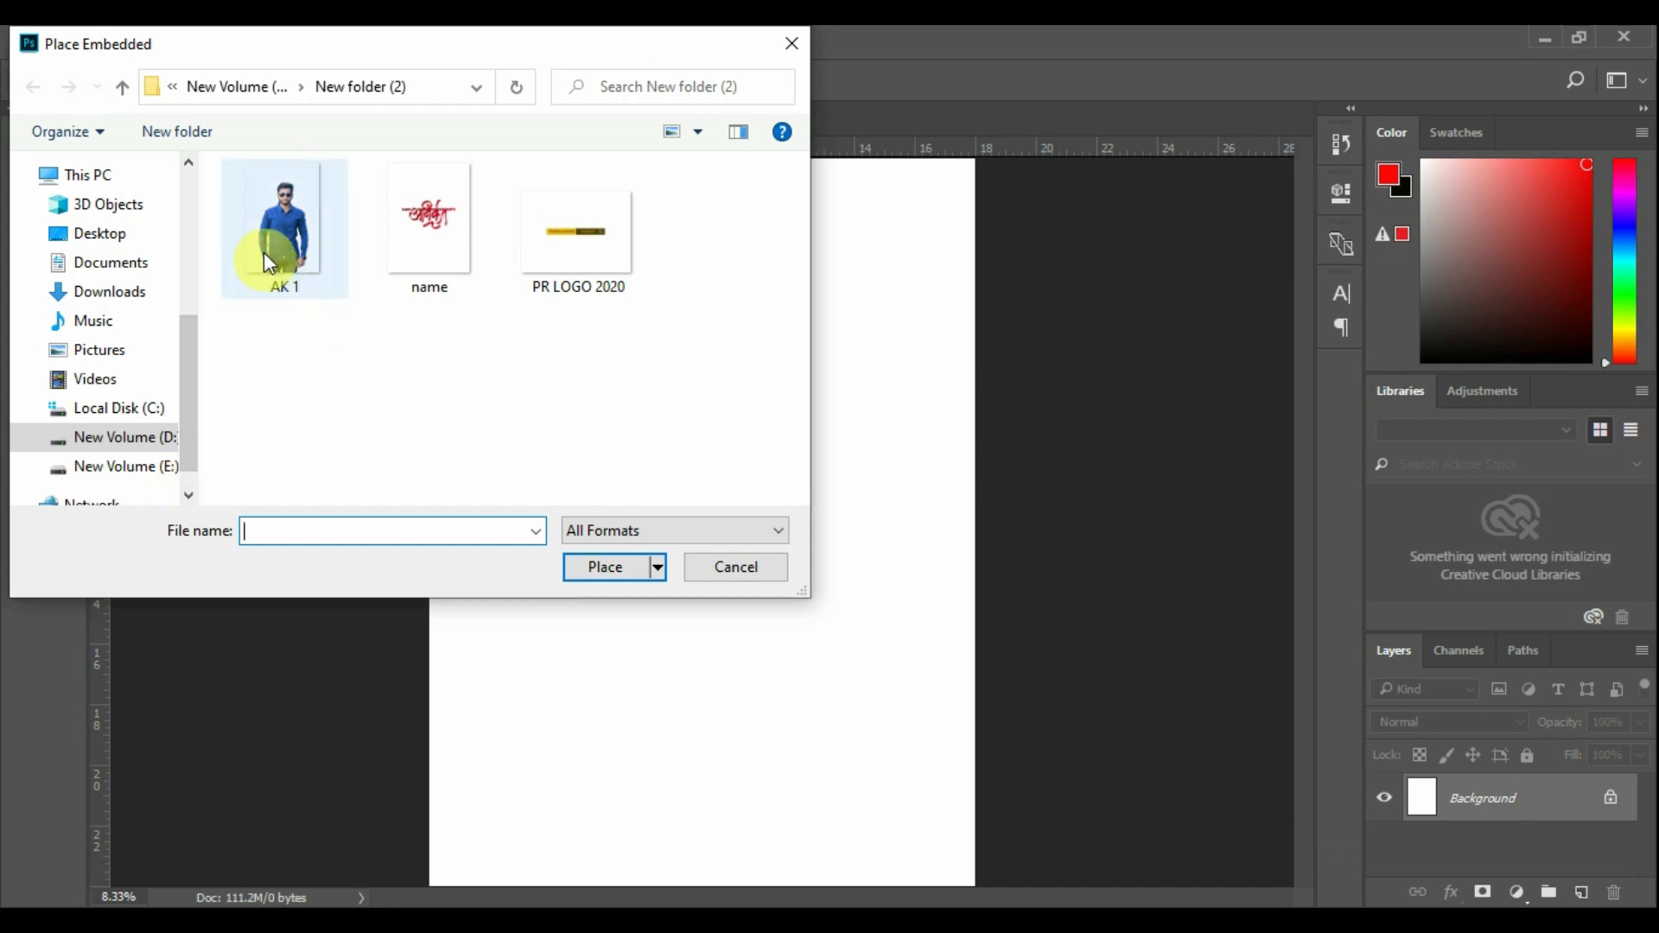
Place the AK 1 image as an embedded layer and scale it to about 154.88% so the figure fills the page
{"action": "left_click", "coordinate": [278, 250]}
{"action": "left_click", "coordinate": [605, 569]}
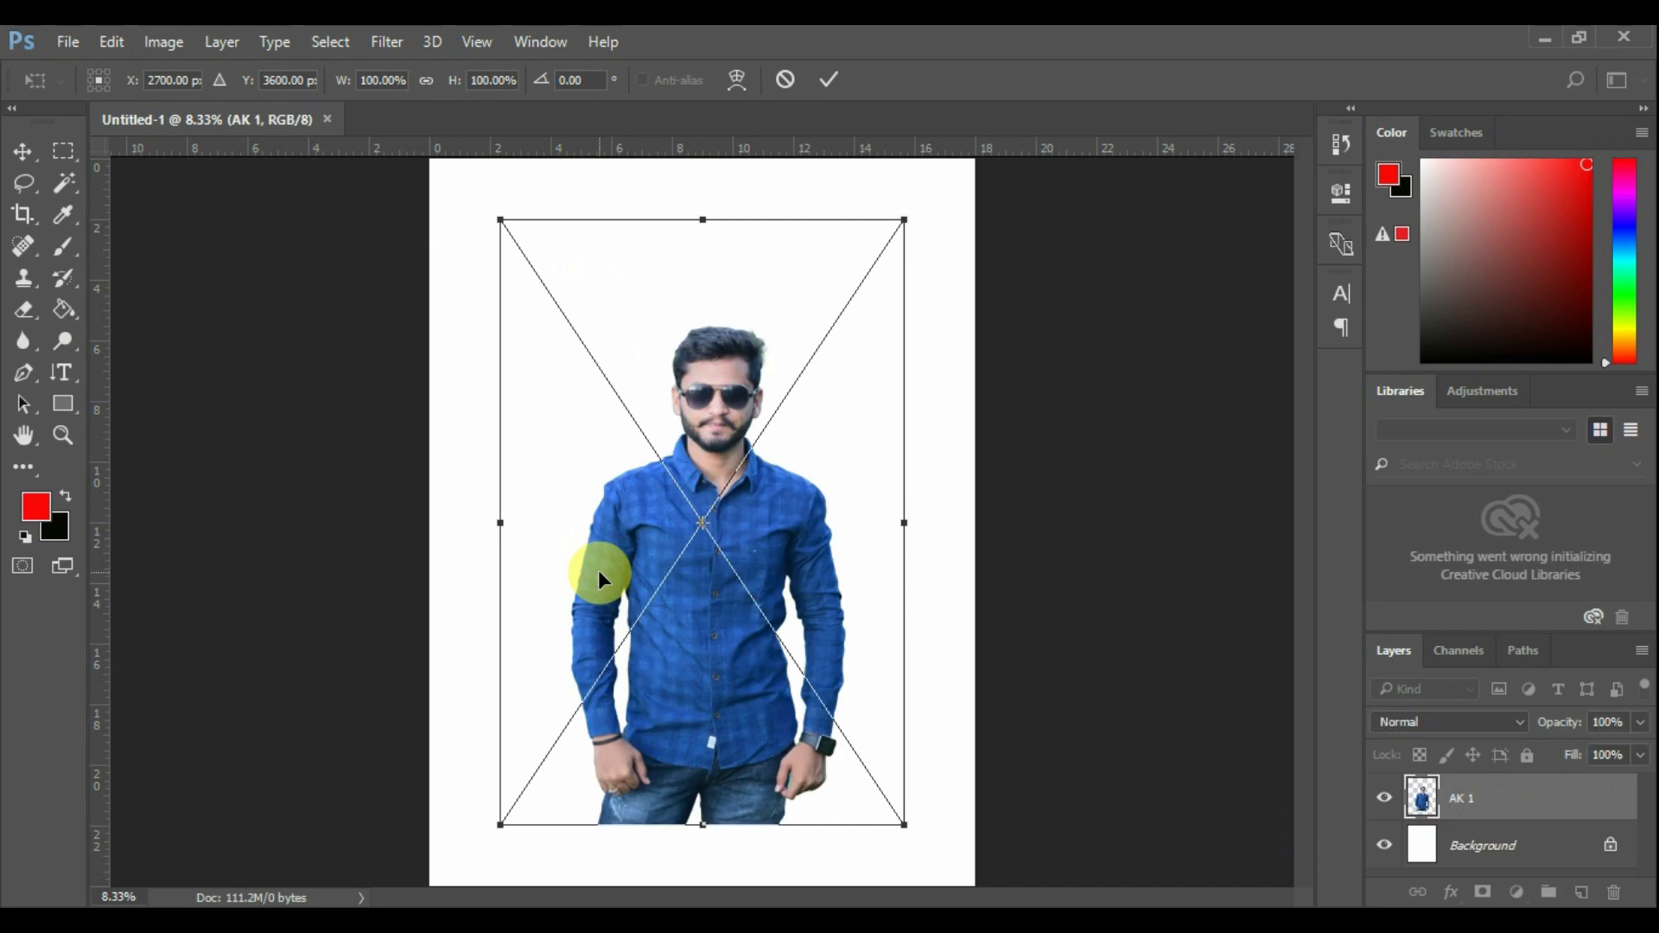
{"action": "left_click_drag", "start_coordinate": [921, 205], "coordinate": [1054, 26]}
{"action": "left_click_drag", "start_coordinate": [501, 824], "coordinate": [363, 896]}
{"action": "left_click_drag", "start_coordinate": [899, 588], "coordinate": [876, 596]}
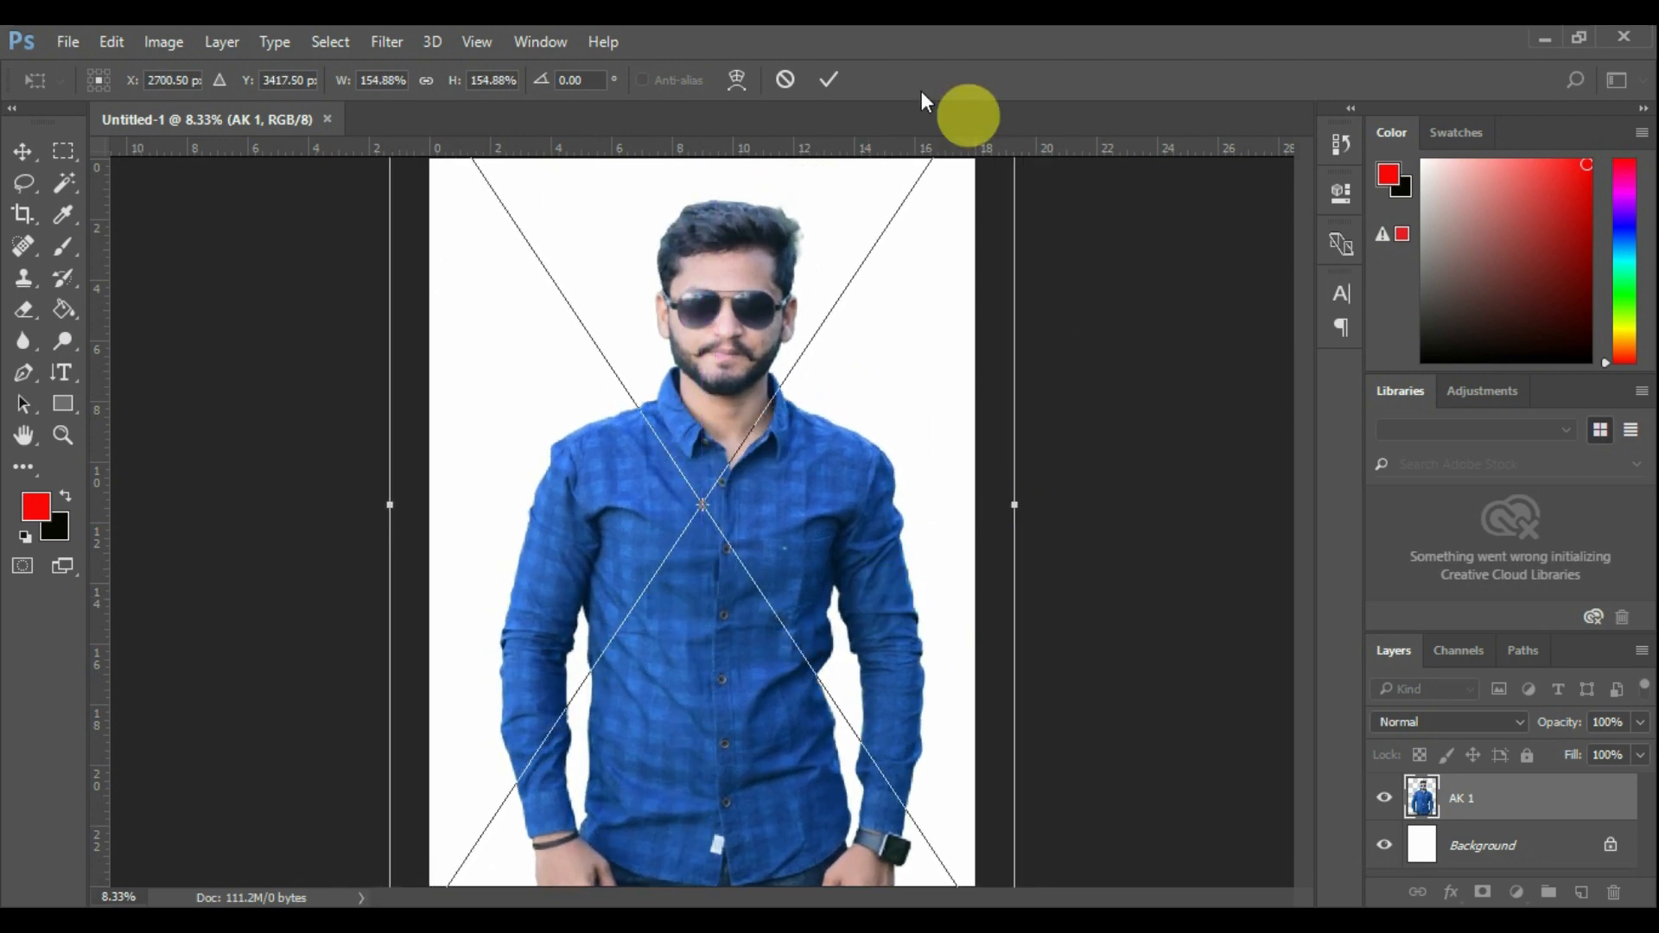
{"action": "left_click", "coordinate": [827, 79]}
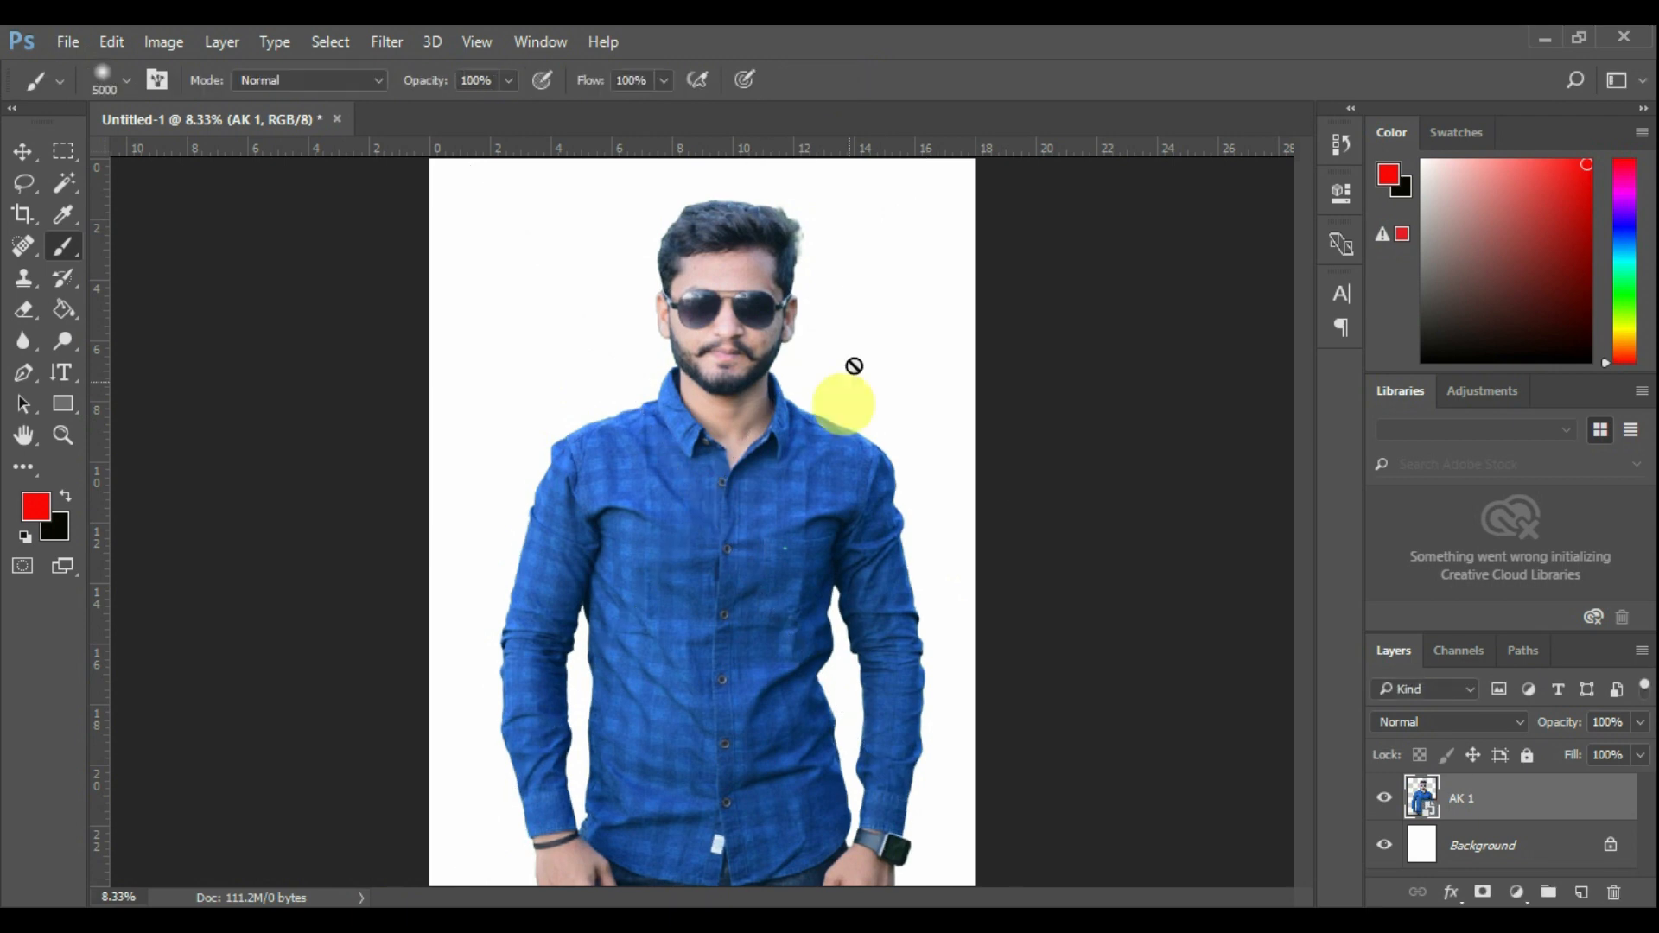
Rasterize the AK 1 layer and erase the hands and lower torso with a soft 2500 px Eraser
{"action": "left_click", "coordinate": [23, 320]}
{"action": "left_click", "coordinate": [660, 701]}
{"action": "left_click", "coordinate": [782, 396]}
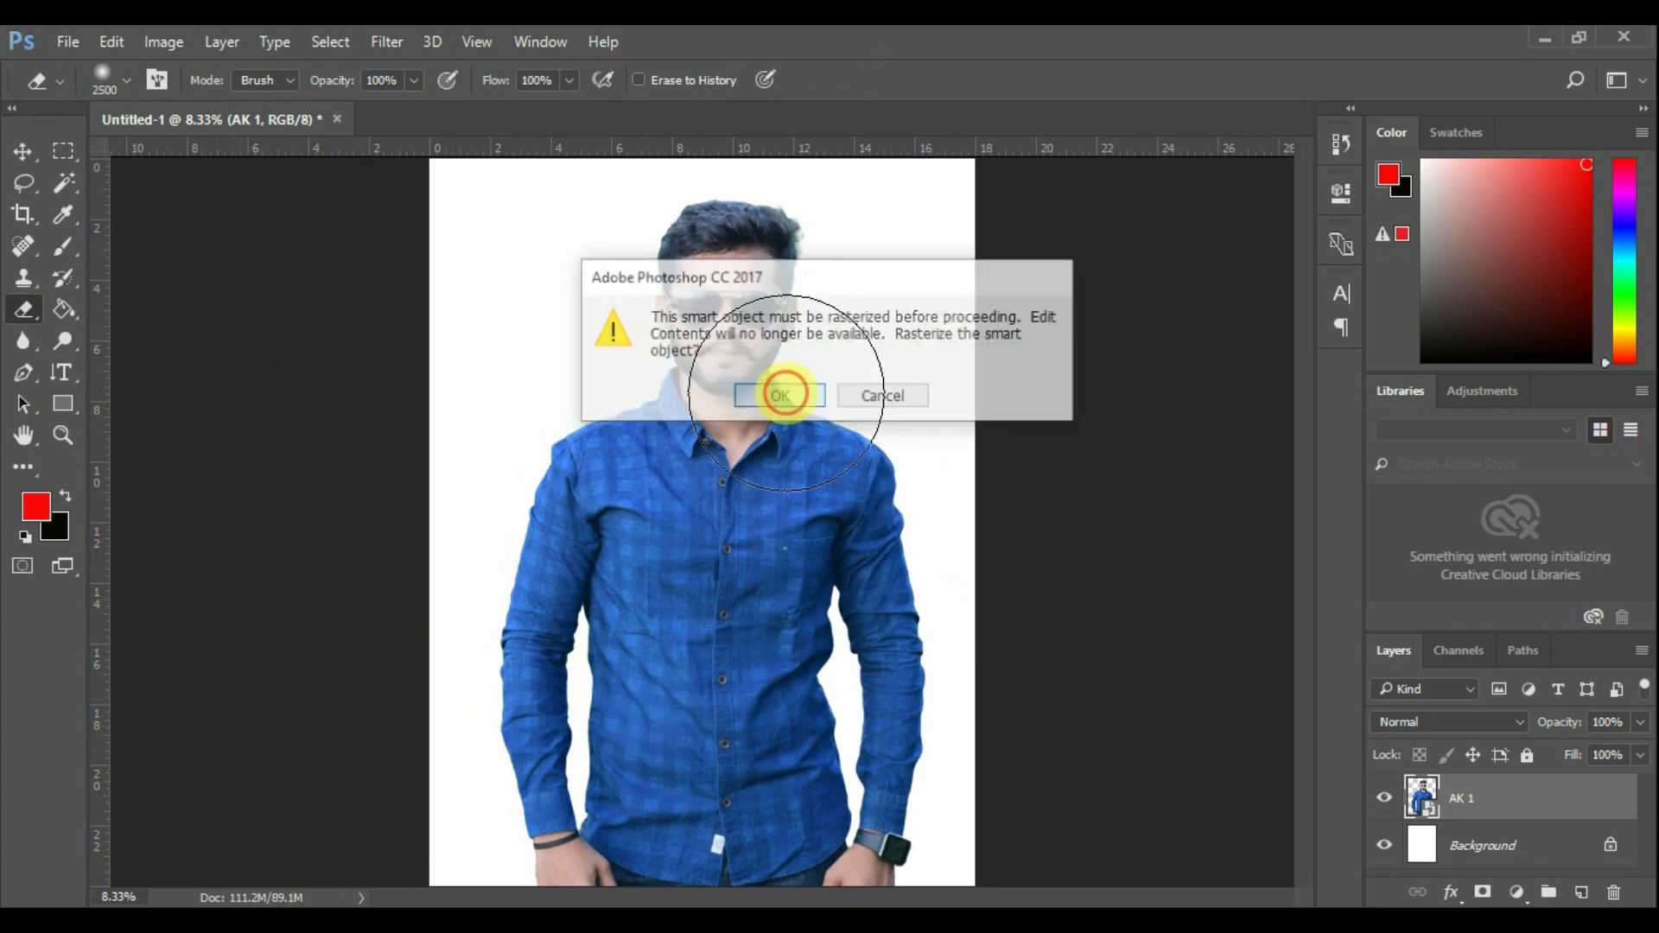
{"action": "left_click", "coordinate": [556, 855]}
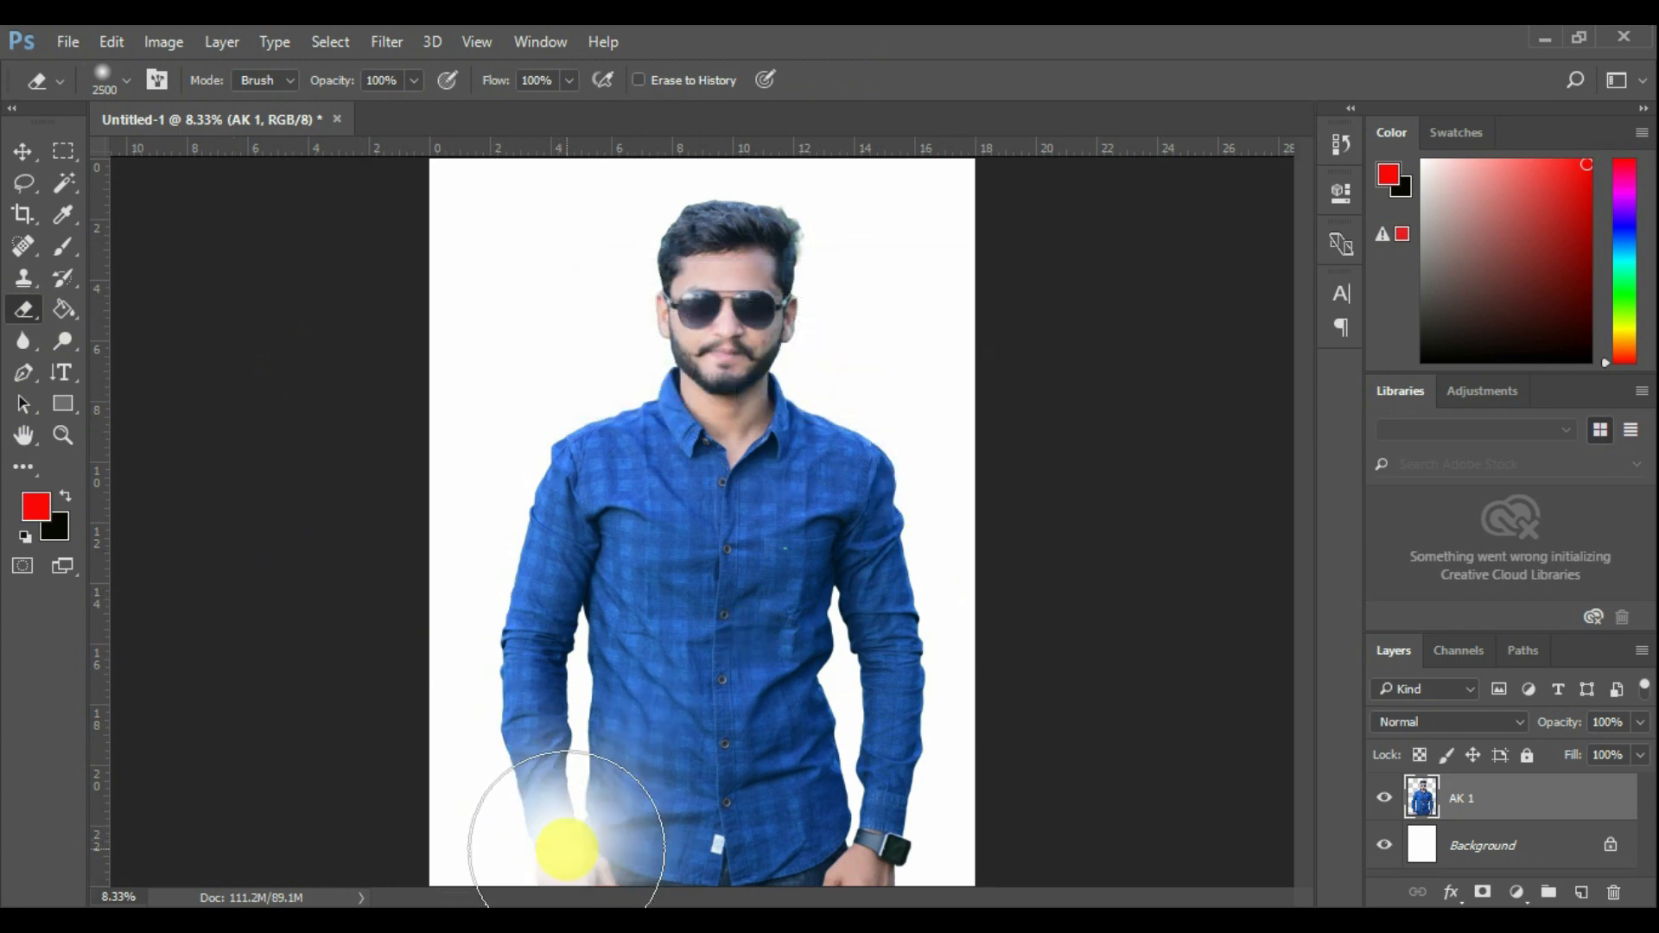
{"action": "left_click", "coordinate": [869, 831]}
{"action": "mouse_move", "coordinate": [868, 831]}
{"action": "left_mouse_down"}
{"action": "mouse_move", "coordinate": [595, 802]}
{"action": "mouse_move", "coordinate": [678, 824]}
{"action": "mouse_move", "coordinate": [609, 827]}
{"action": "mouse_move", "coordinate": [827, 821]}
{"action": "mouse_move", "coordinate": [607, 839]}
{"action": "mouse_move", "coordinate": [541, 630]}
{"action": "left_mouse_up"}
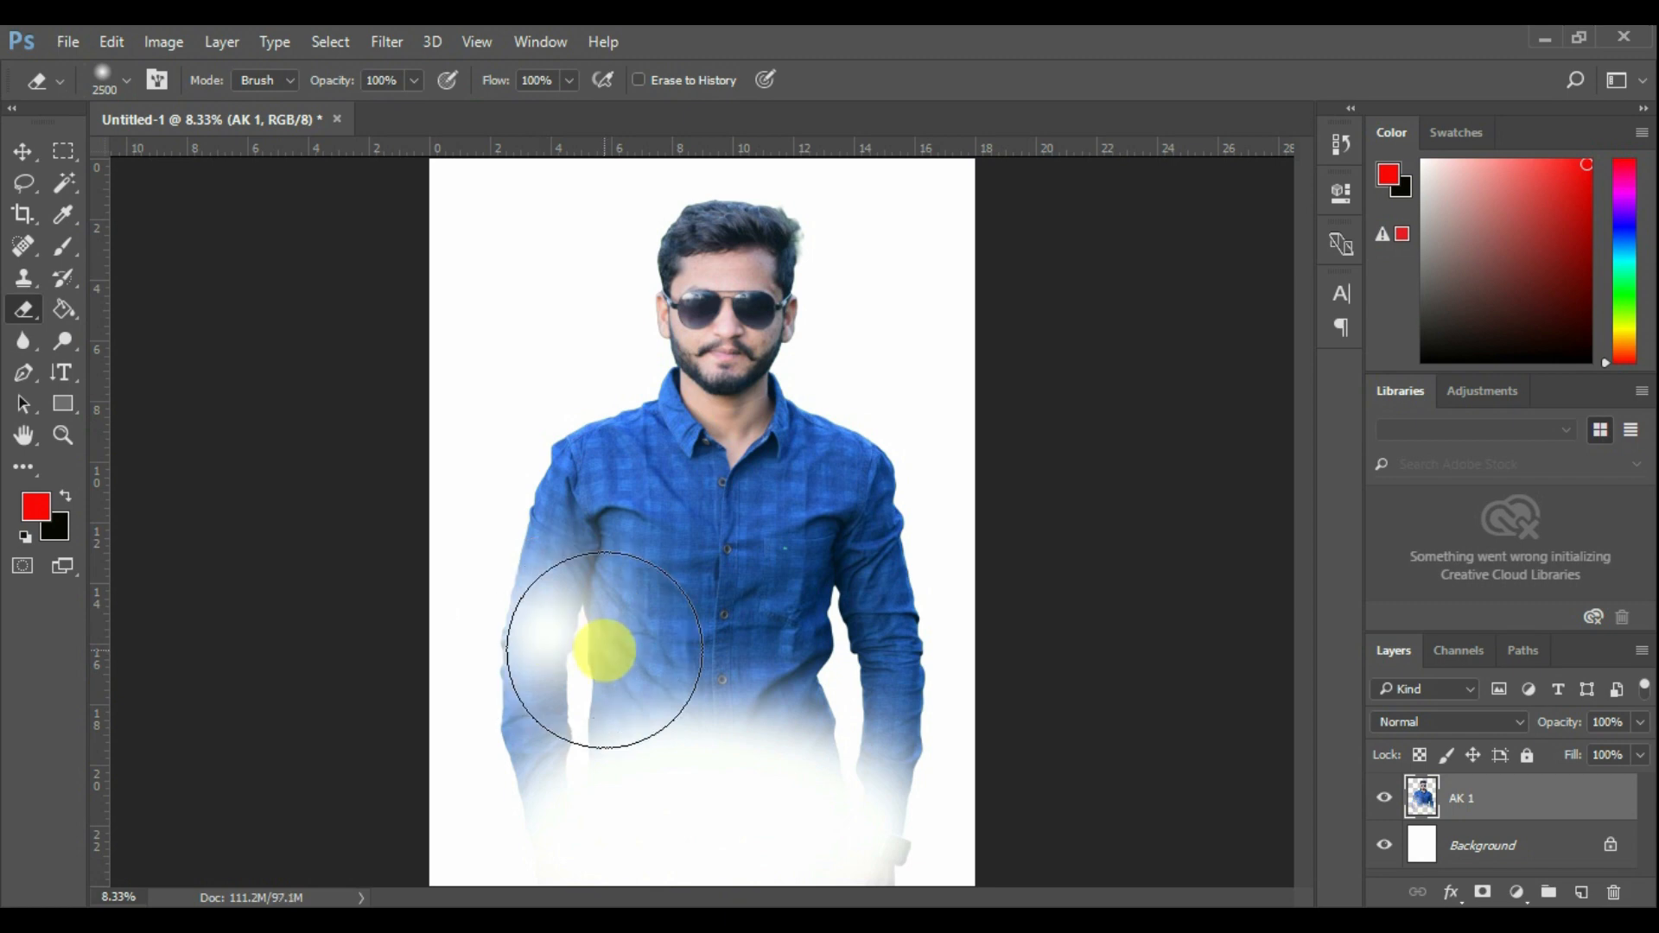
Enlarge the Eraser to 3000 px and fade out the arms and torso below the chest with soft strokes
{"action": "key", "text": "bracketright"}
{"action": "key", "text": "bracketright"}
{"action": "key", "text": "bracketright"}
{"action": "key", "text": "bracketright"}
{"action": "key", "text": "bracketright"}
{"action": "mouse_move", "coordinate": [592, 648]}
{"action": "left_mouse_down"}
{"action": "mouse_move", "coordinate": [528, 744]}
{"action": "mouse_move", "coordinate": [551, 754]}
{"action": "left_mouse_up"}
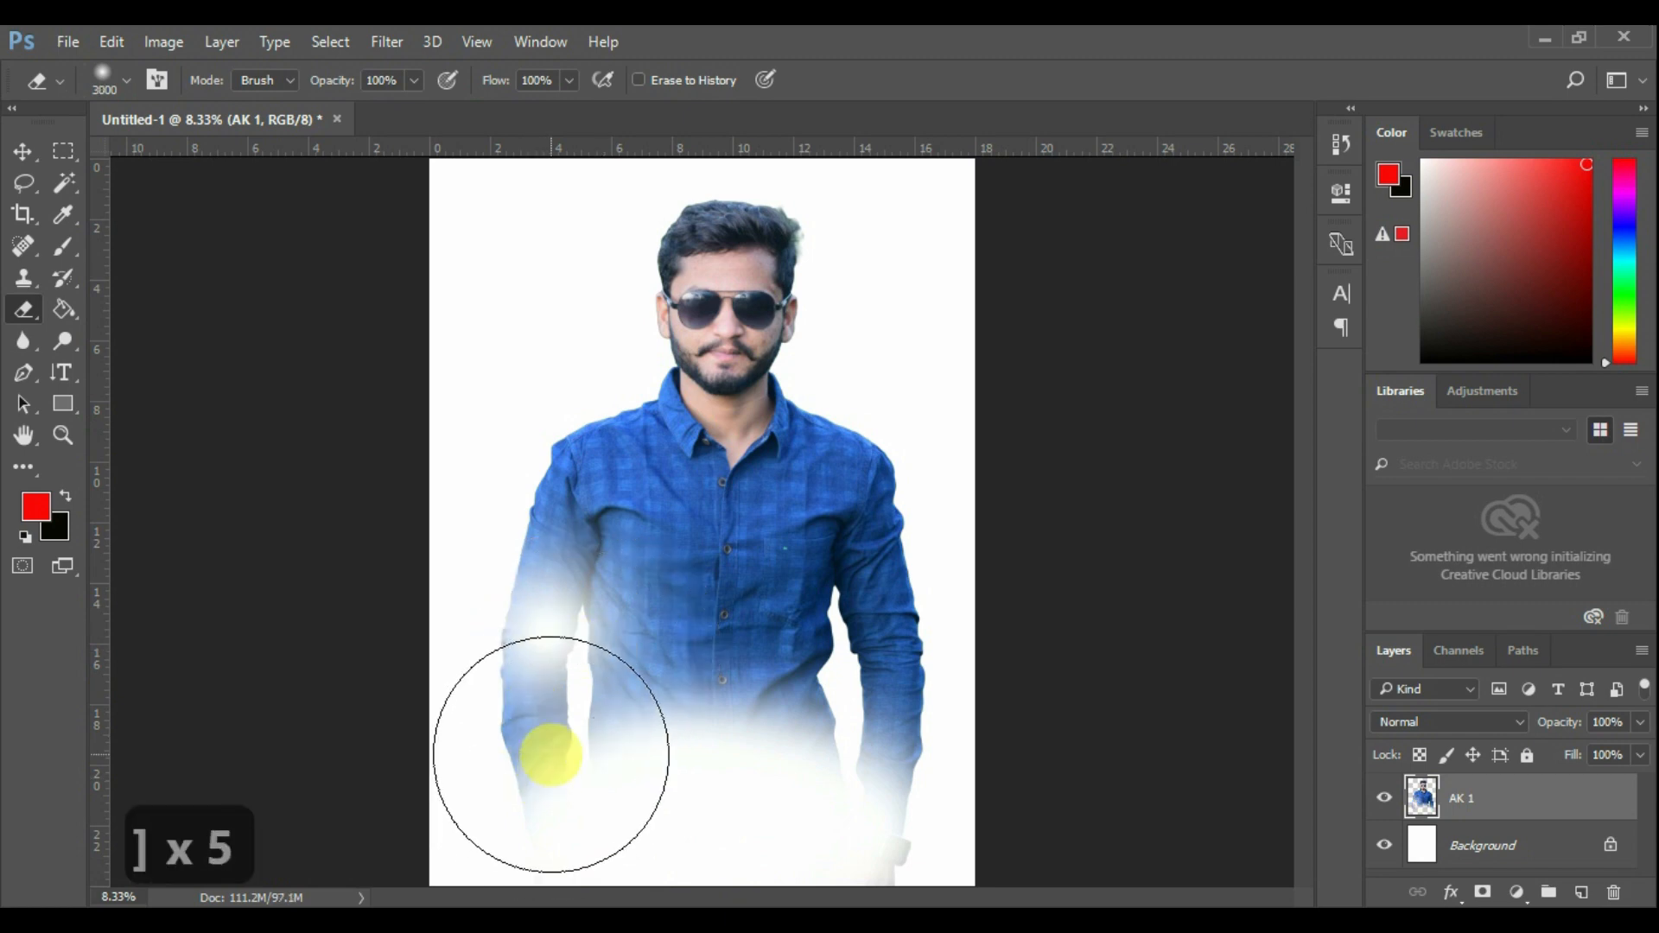
{"action": "left_click_drag", "start_coordinate": [551, 755], "coordinate": [899, 726]}
{"action": "left_click", "coordinate": [561, 743]}
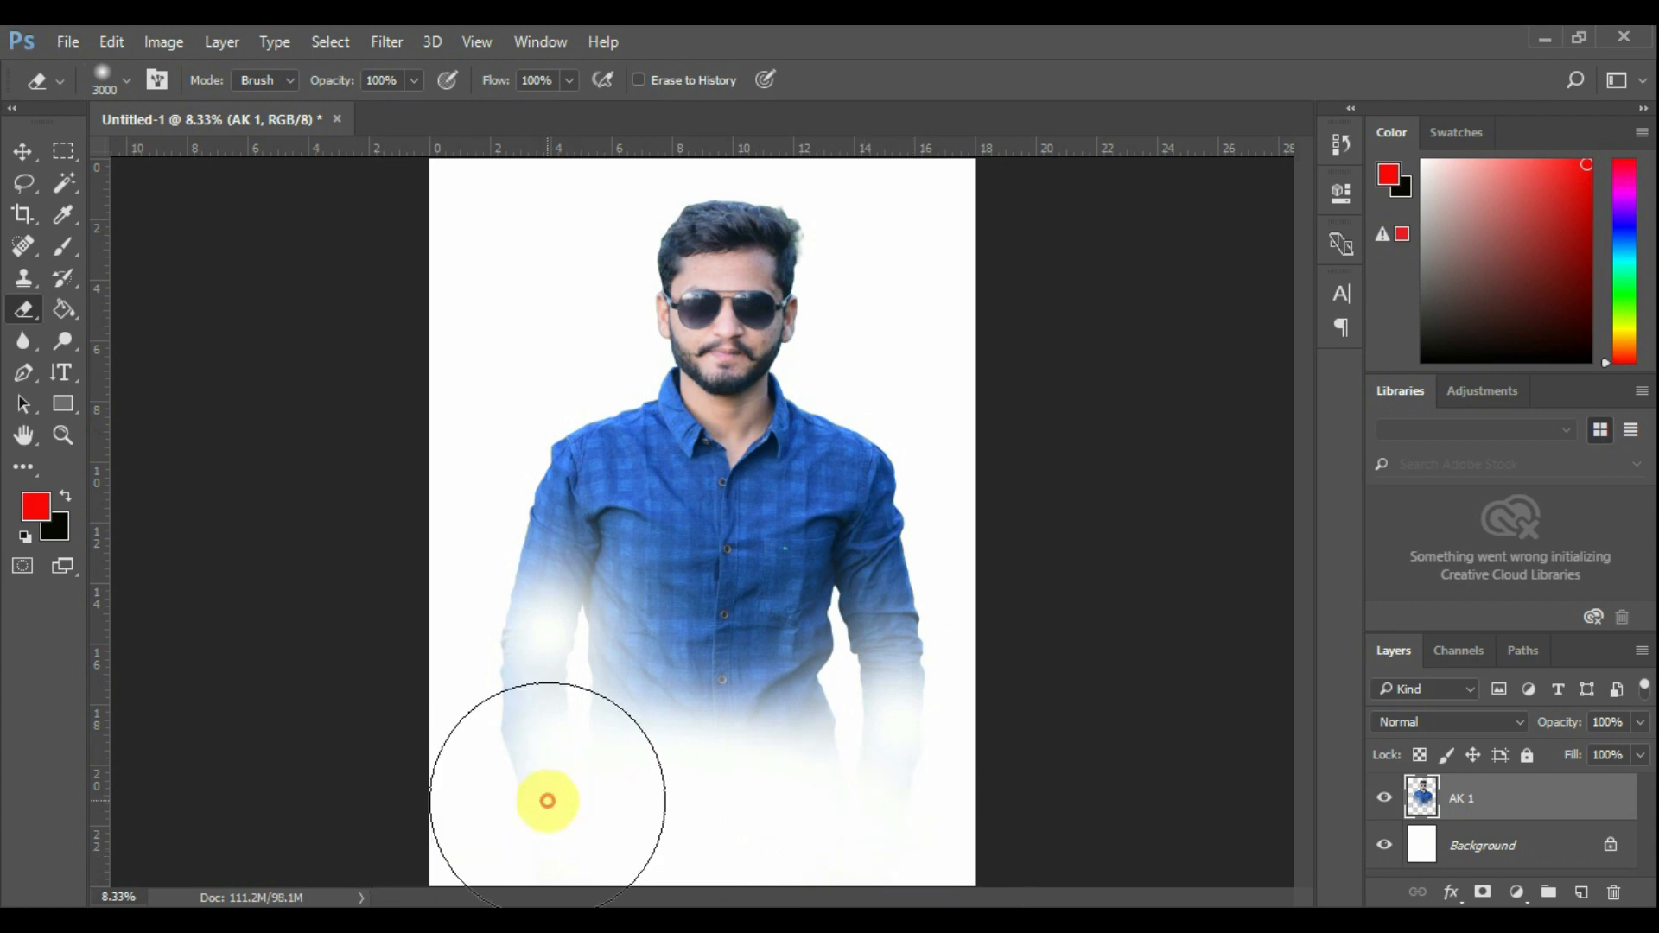
{"action": "left_click", "coordinate": [868, 705]}
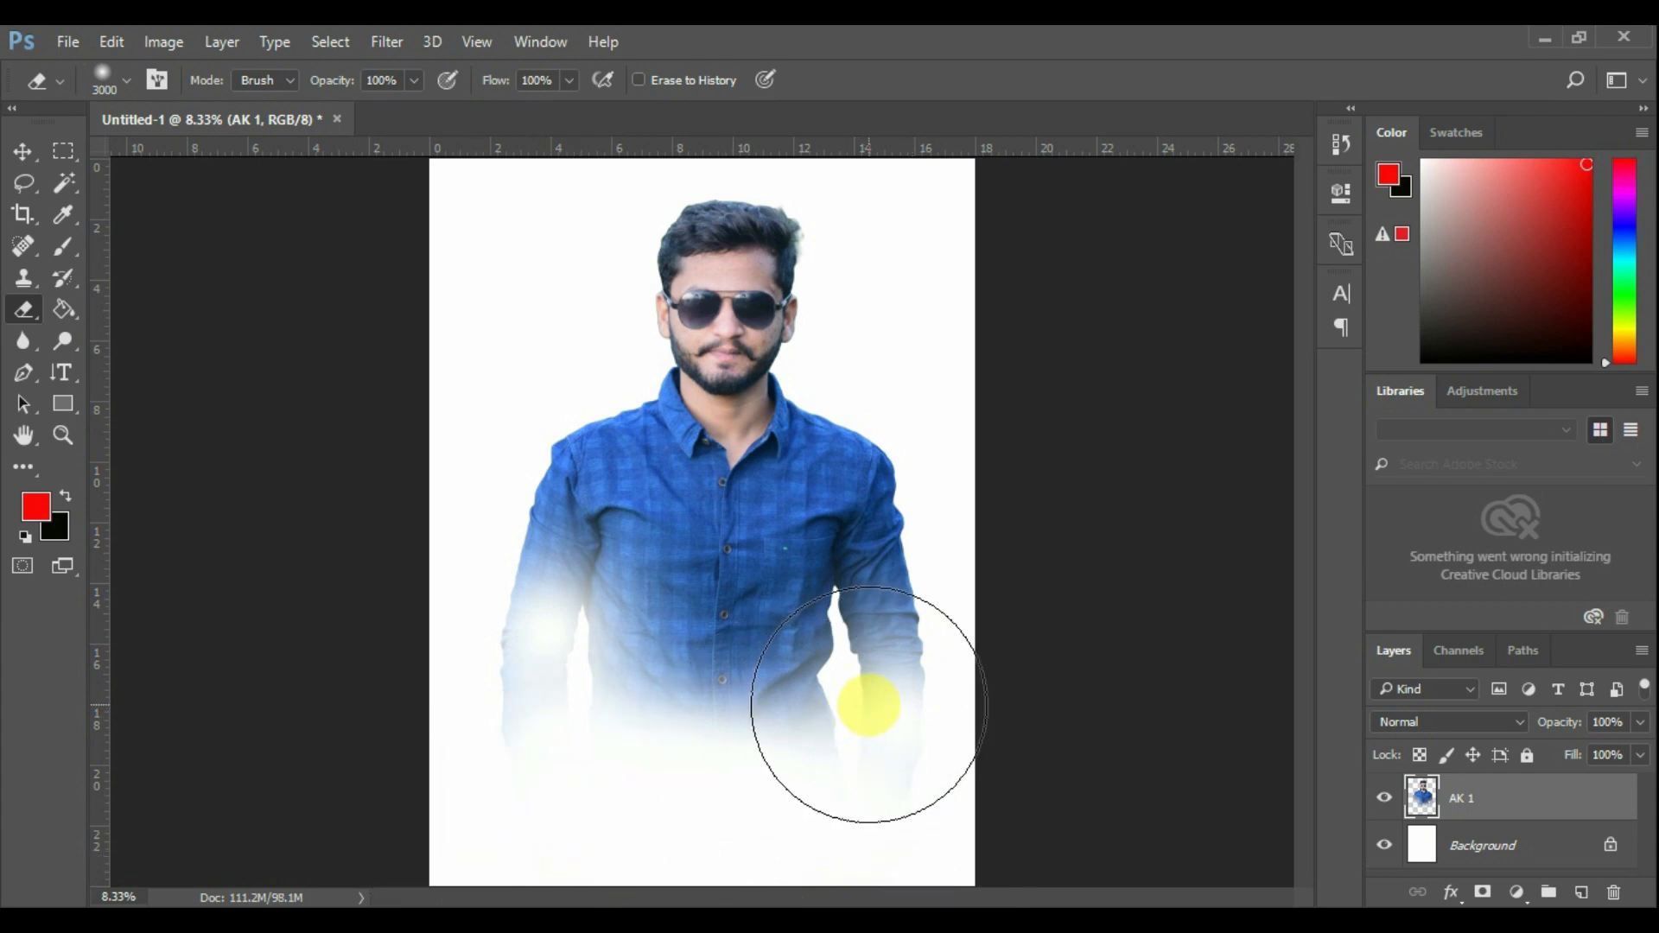
{"action": "left_click", "coordinate": [888, 633]}
{"action": "left_click", "coordinate": [759, 693]}
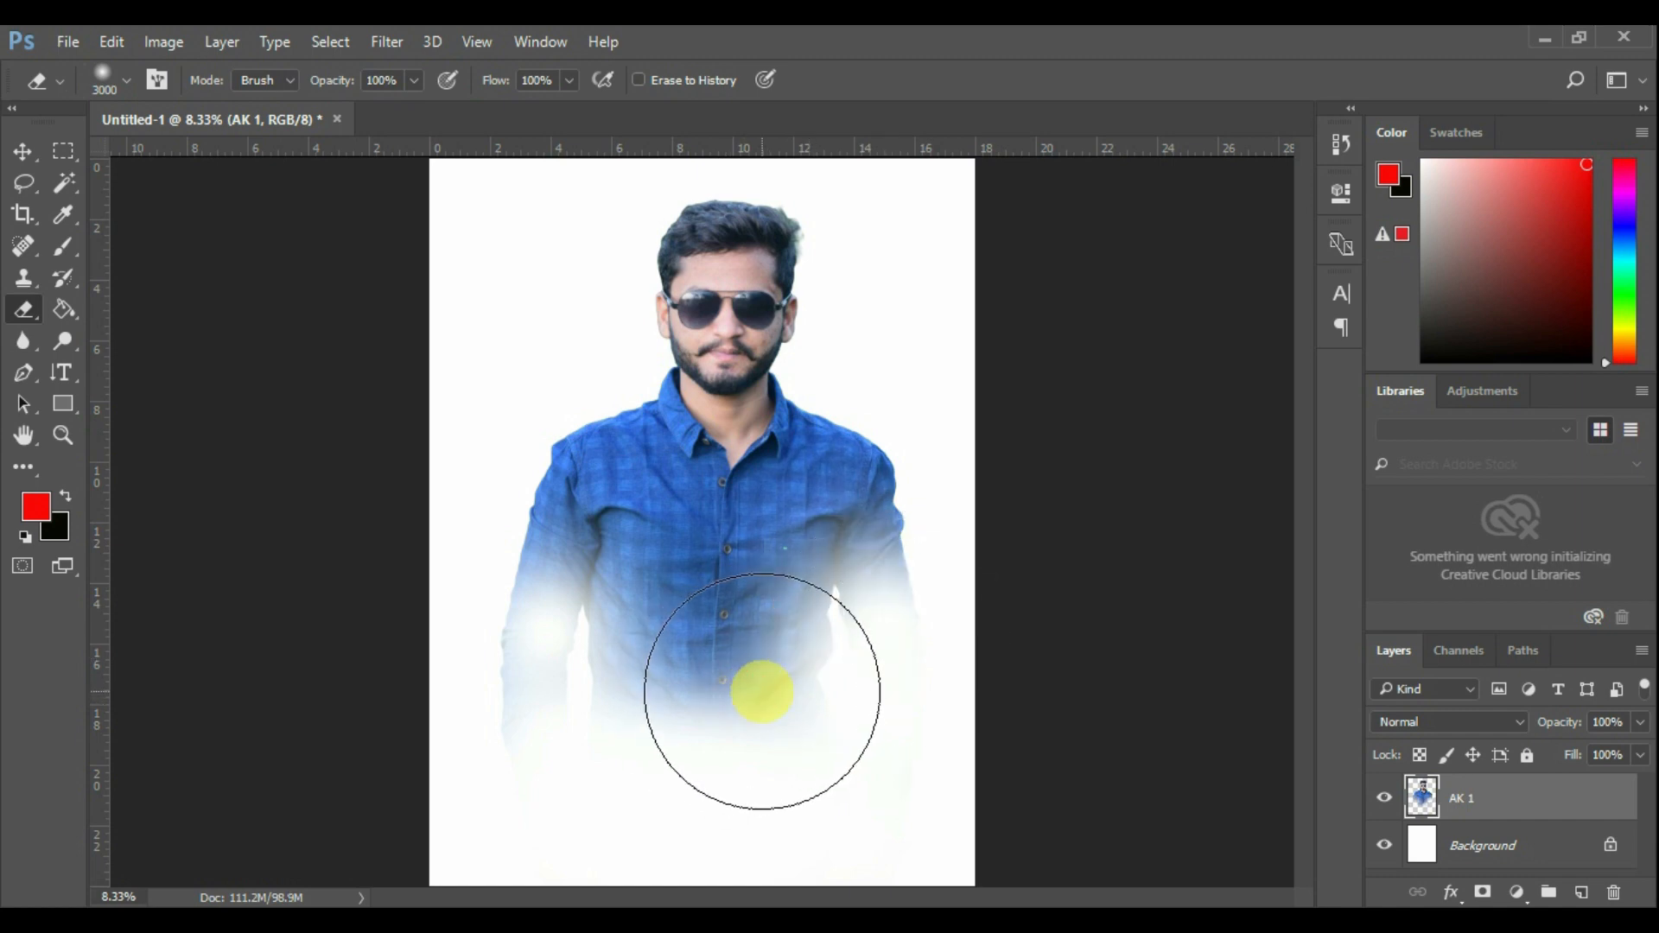
{"action": "left_click", "coordinate": [641, 683]}
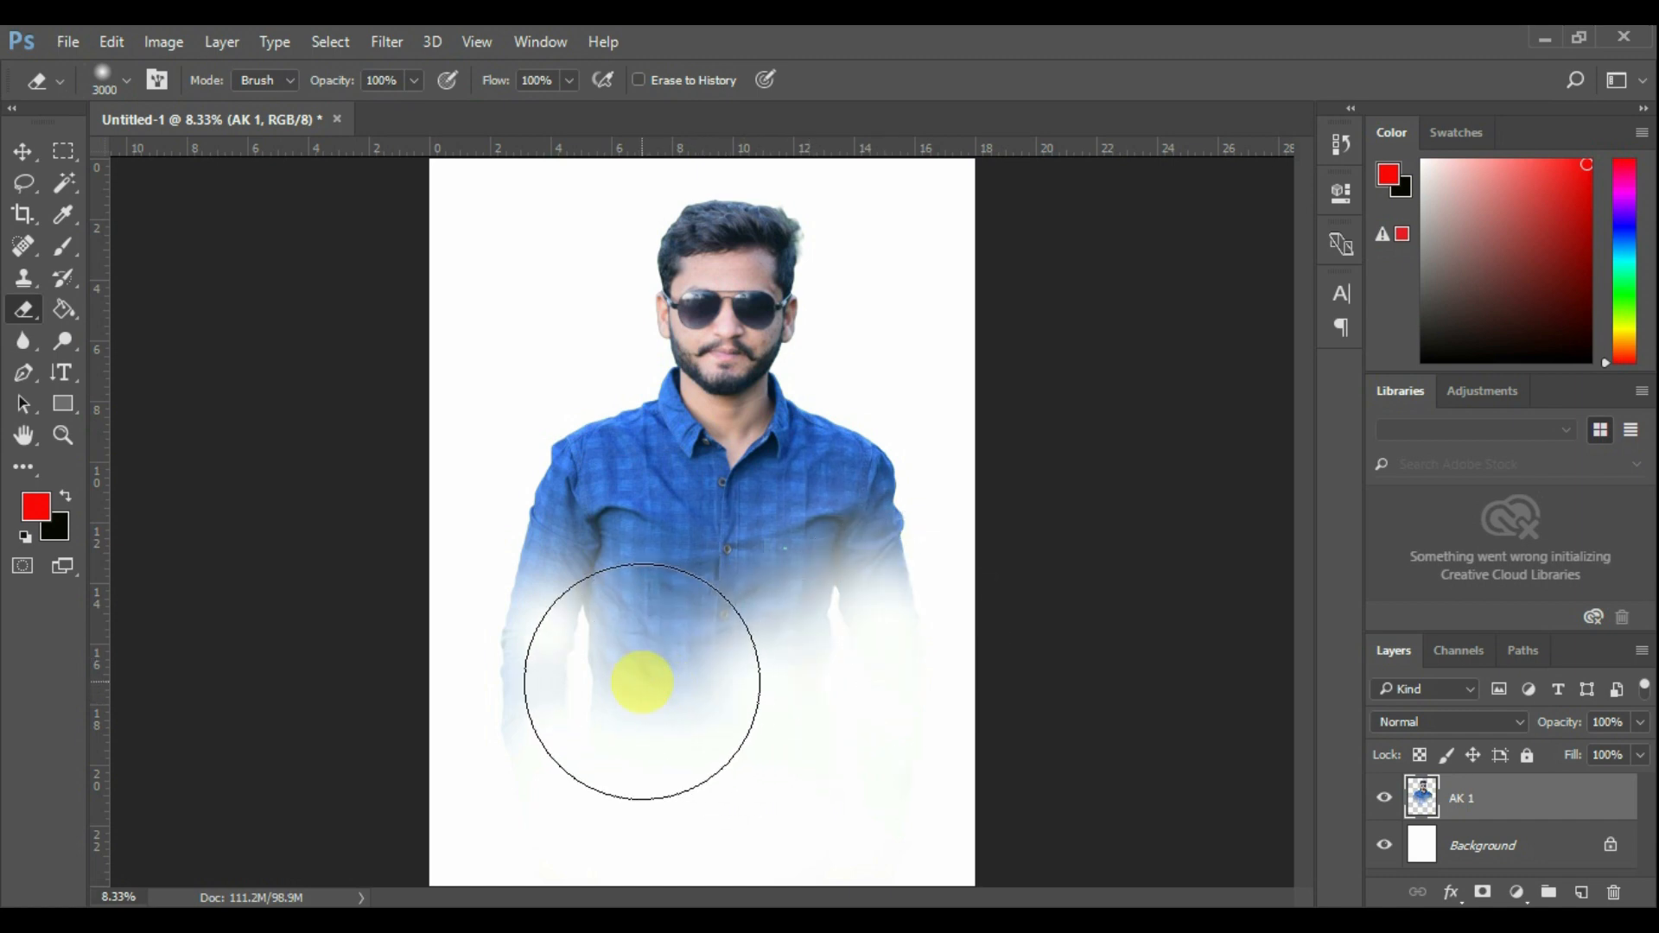
{"action": "left_click", "coordinate": [506, 641]}
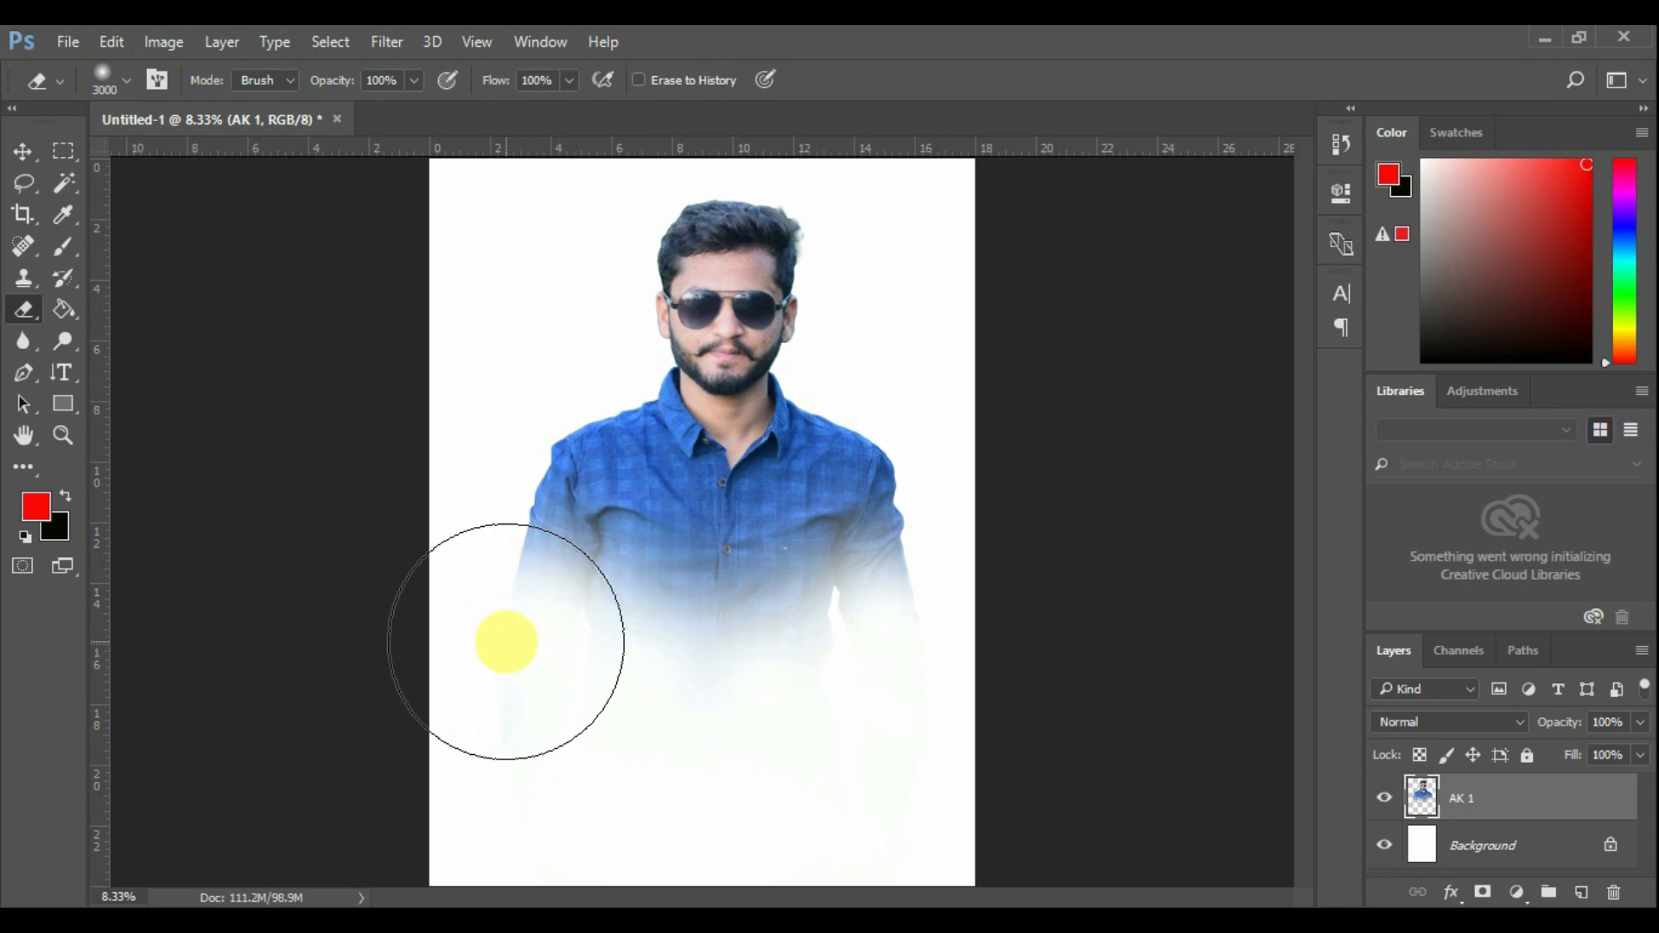
{"action": "left_click", "coordinate": [923, 577]}
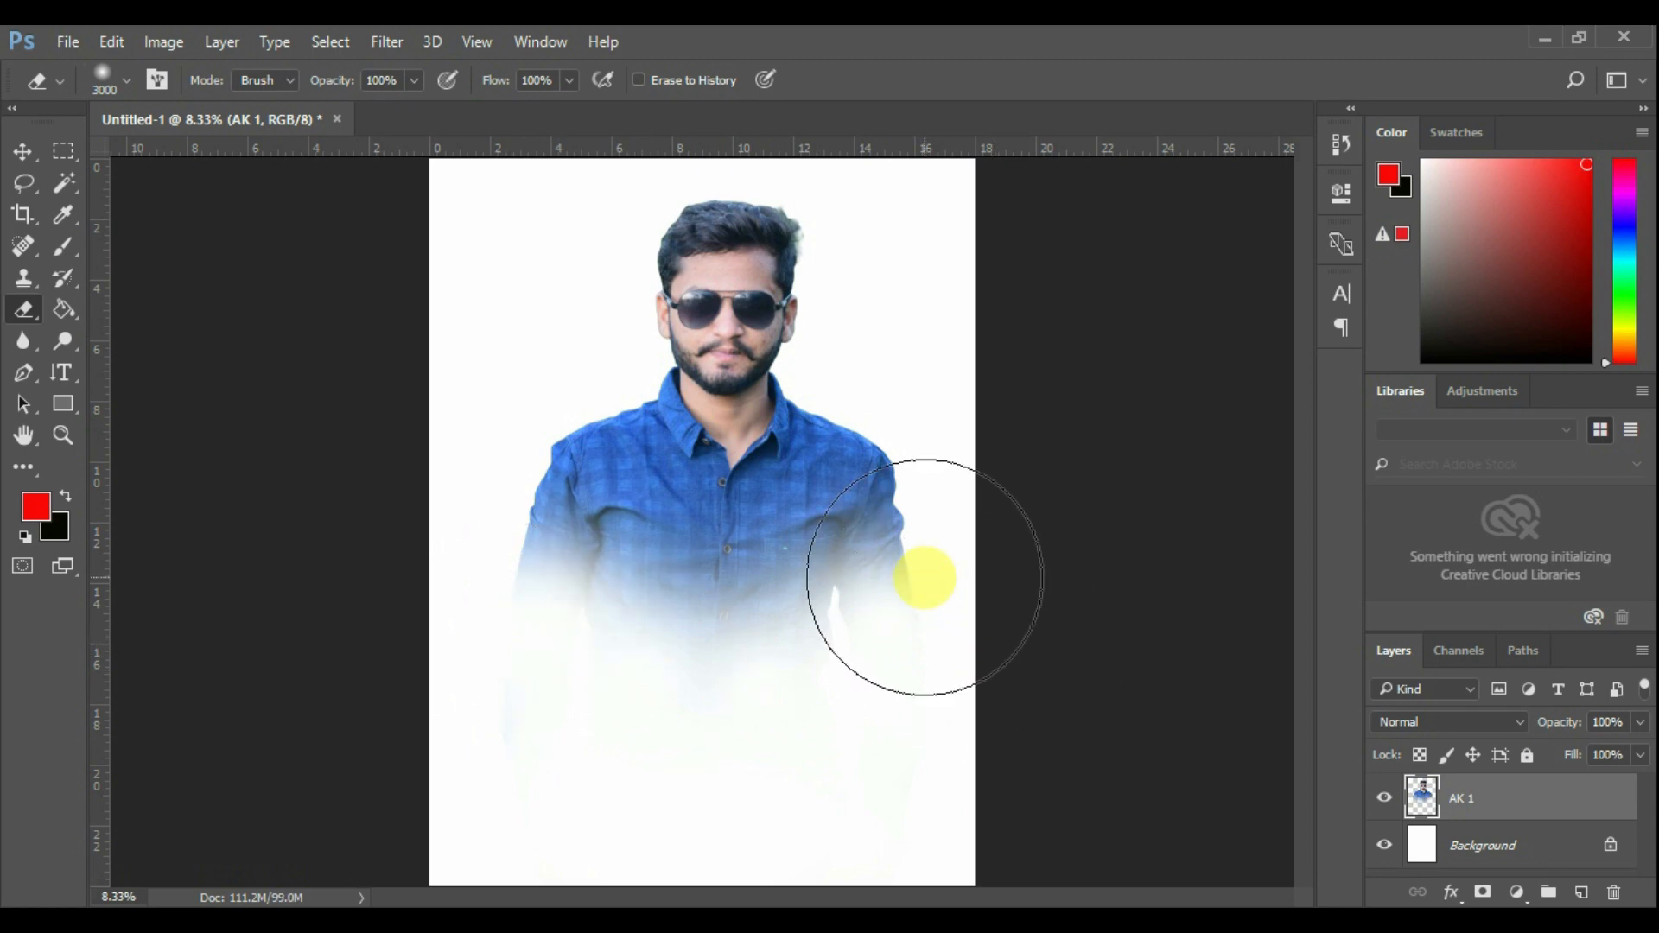
{"action": "left_click", "coordinate": [507, 578]}
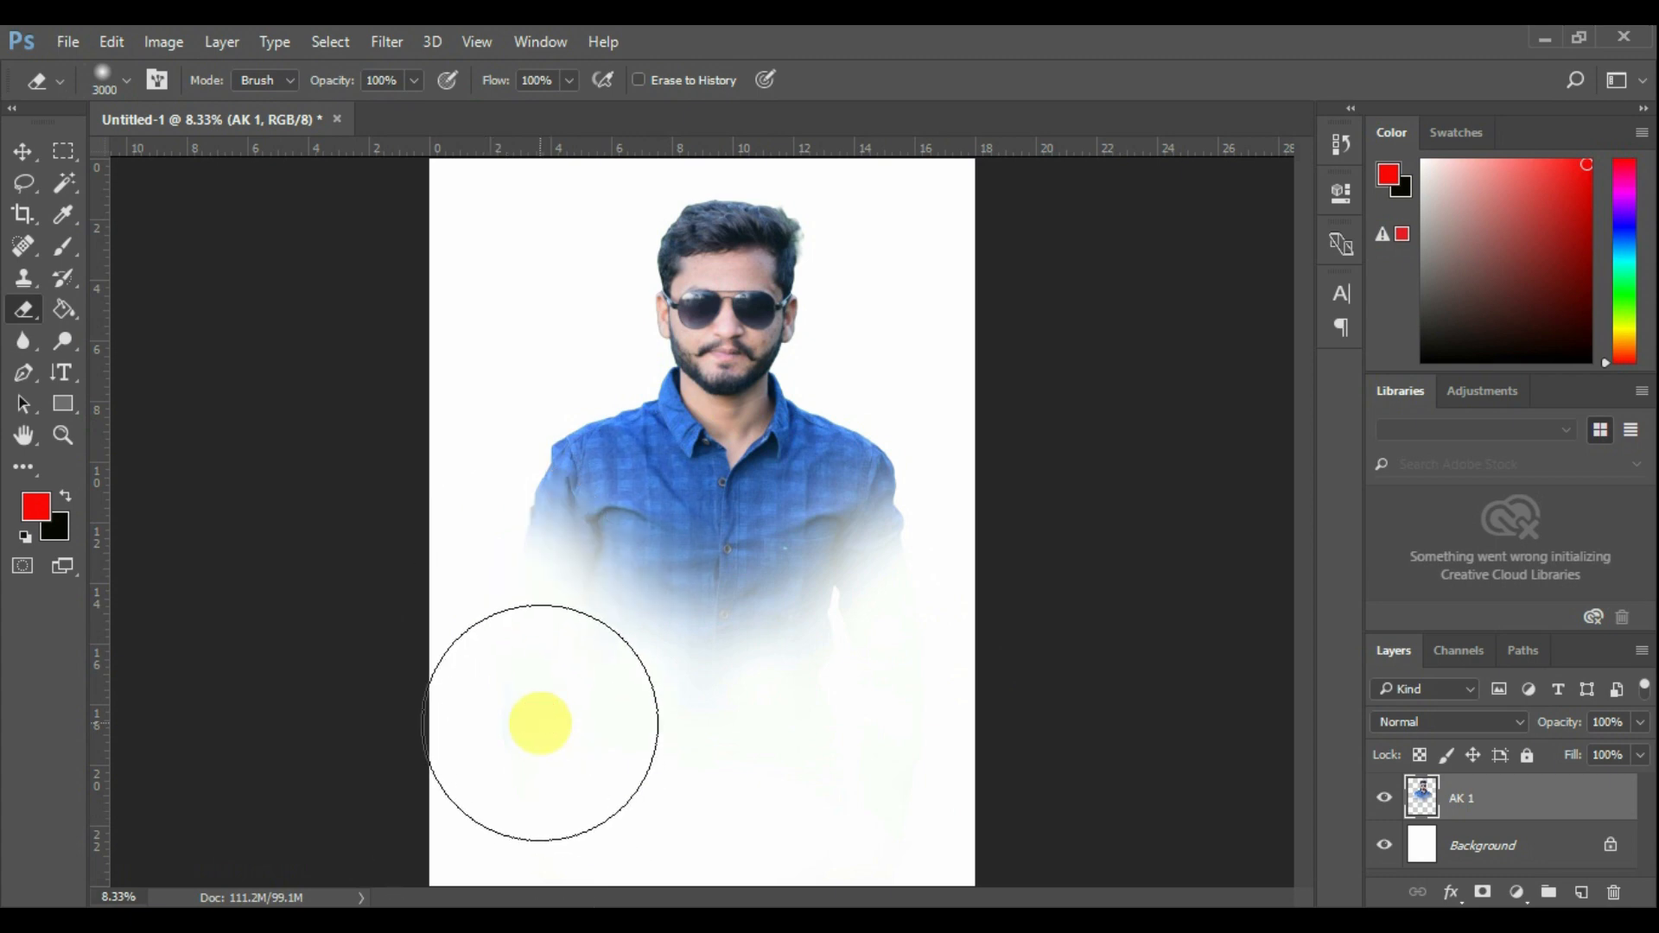
{"action": "left_click", "coordinate": [735, 667]}
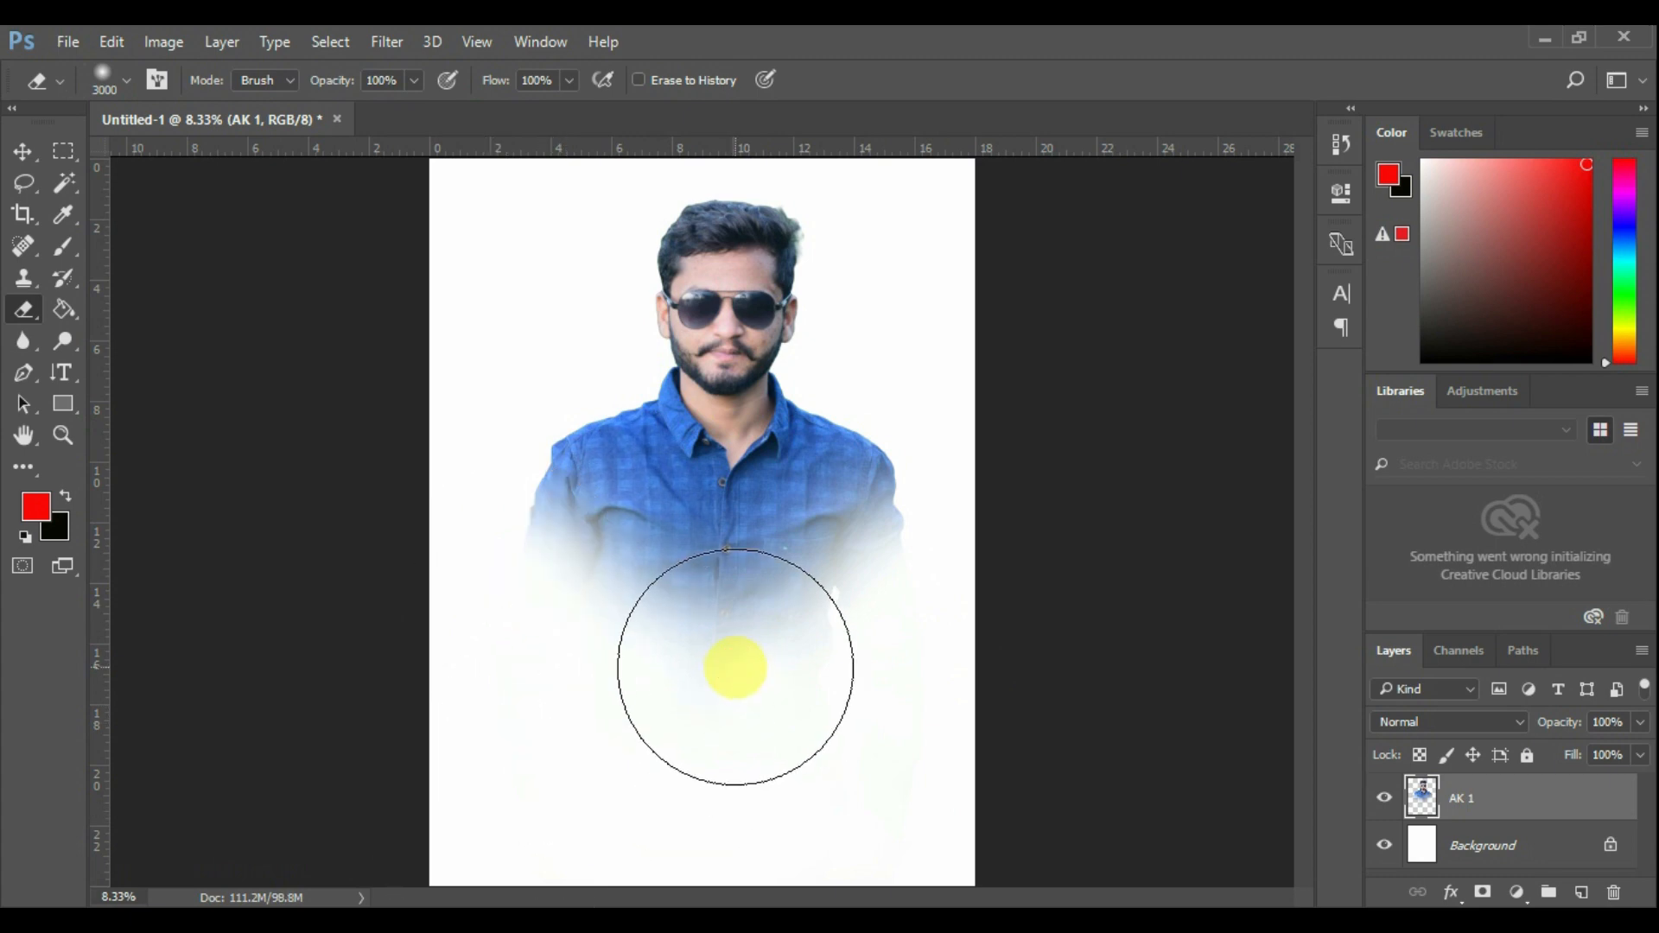
{"action": "left_click", "coordinate": [843, 661]}
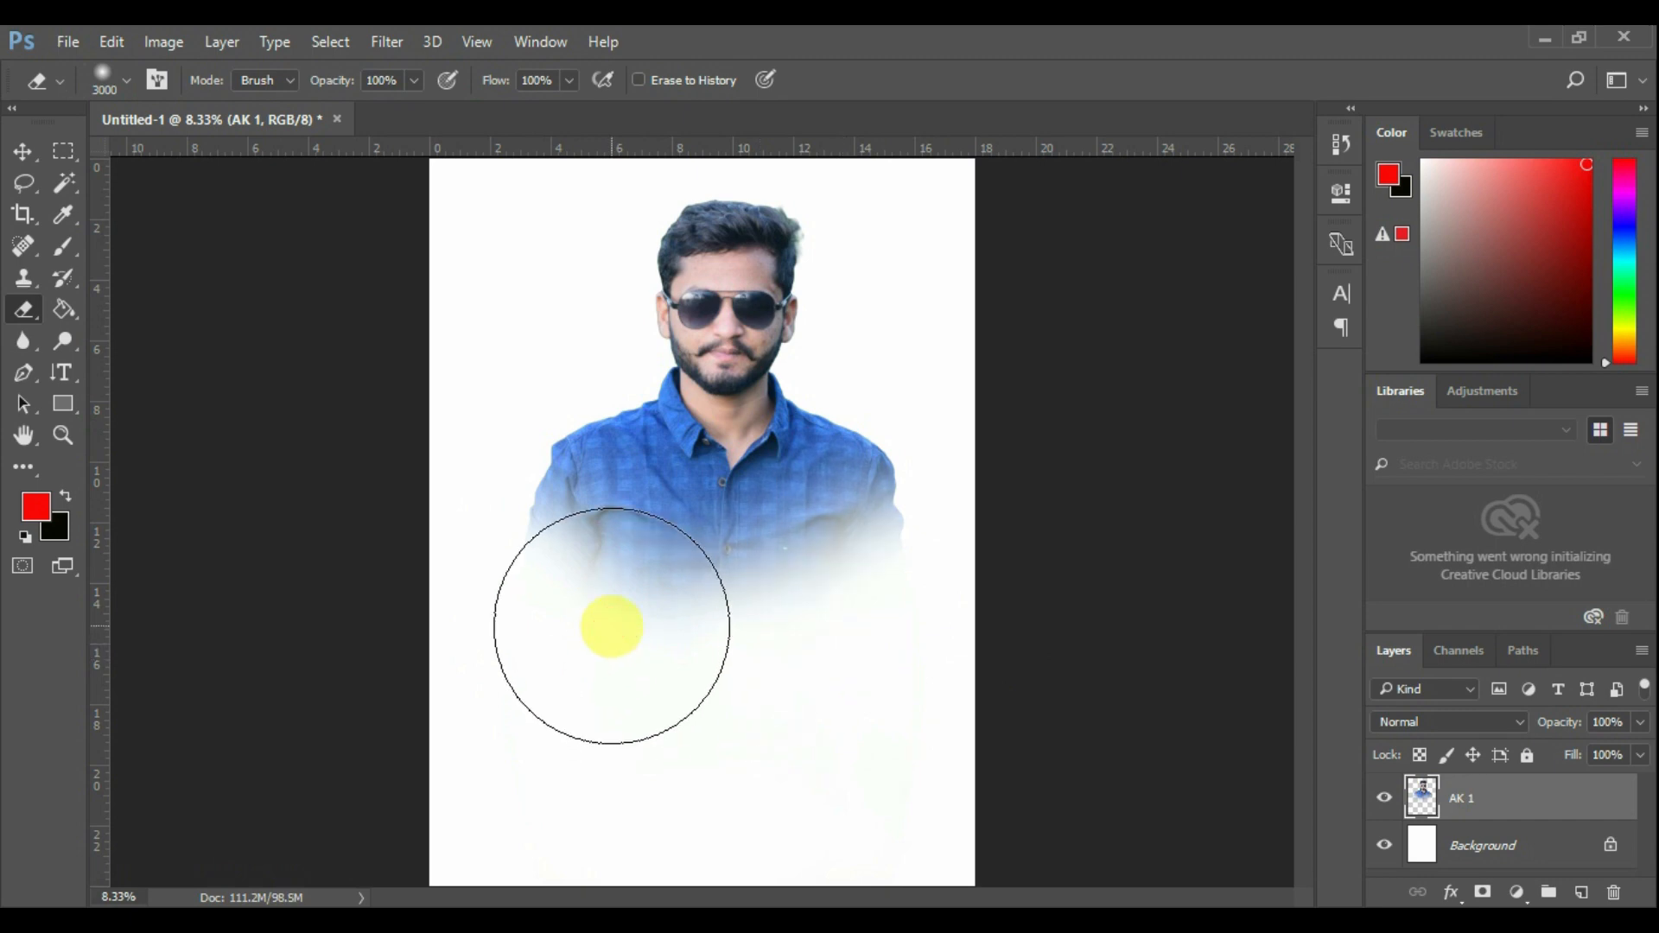
{"action": "left_click", "coordinate": [830, 645]}
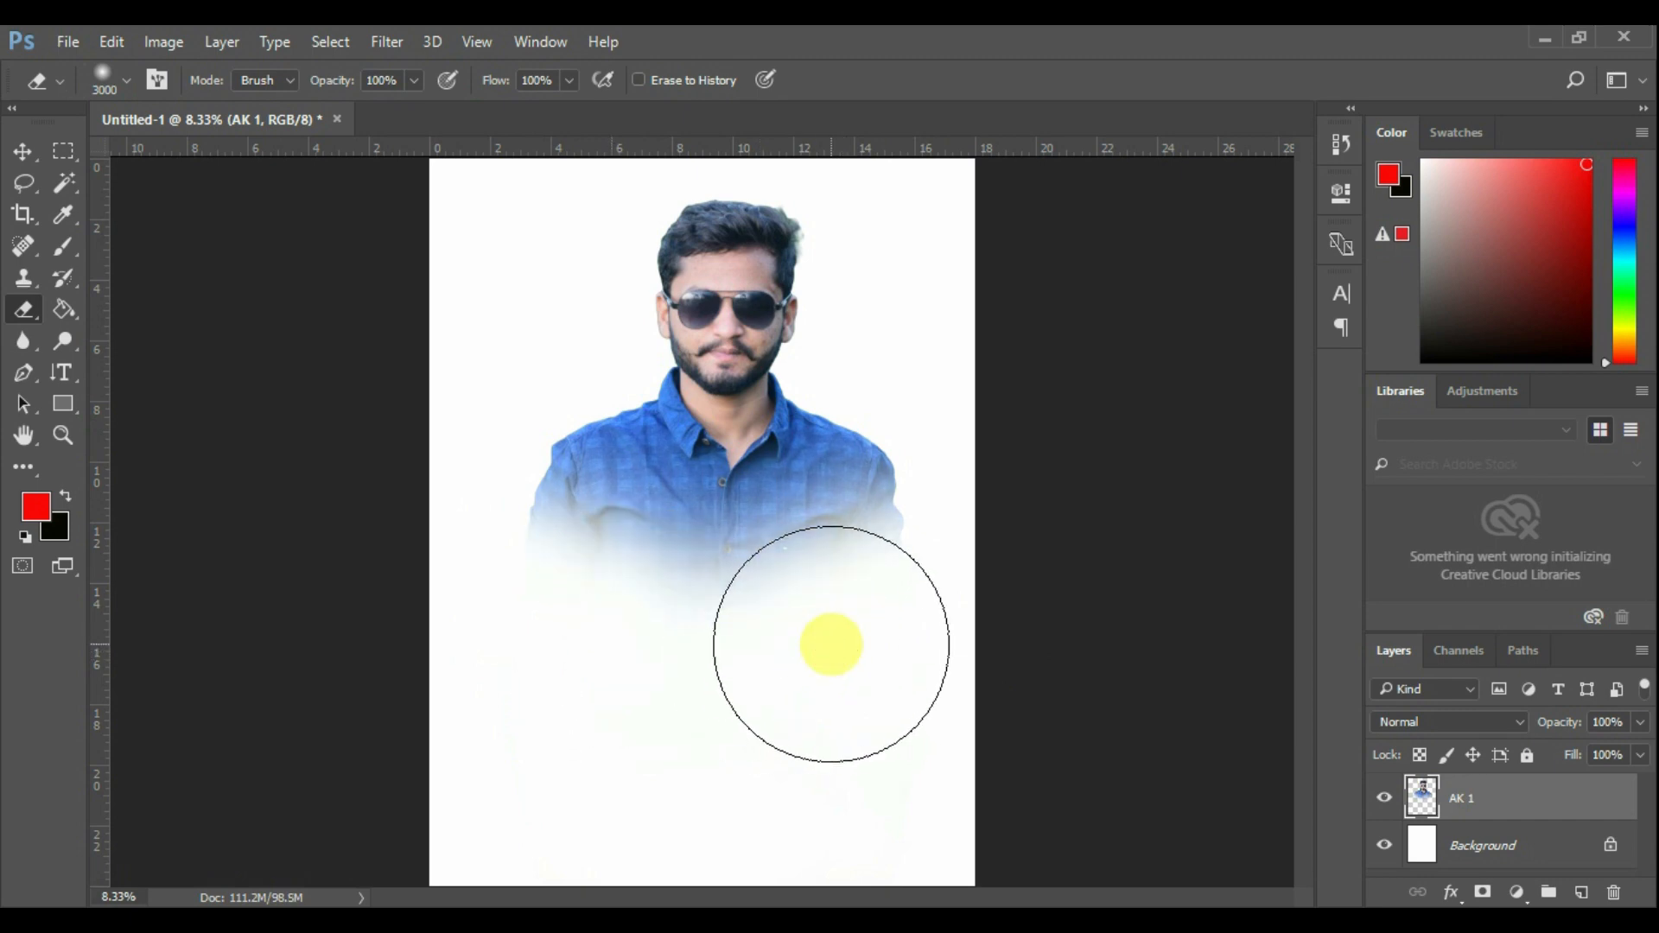
Reduce the Eraser to 1800 px and soften the outer edges of both upper arms below the shoulders
{"action": "key", "text": "bracketleft"}
{"action": "key", "text": "bracketleft"}
{"action": "key", "text": "bracketleft"}
{"action": "key", "text": "bracketleft"}
{"action": "key", "text": "bracketleft"}
{"action": "key", "text": "bracketleft"}
{"action": "key", "text": "bracketleft"}
{"action": "key", "text": "bracketleft"}
{"action": "key", "text": "bracketleft"}
{"action": "key", "text": "bracketleft"}
{"action": "key", "text": "bracketleft"}
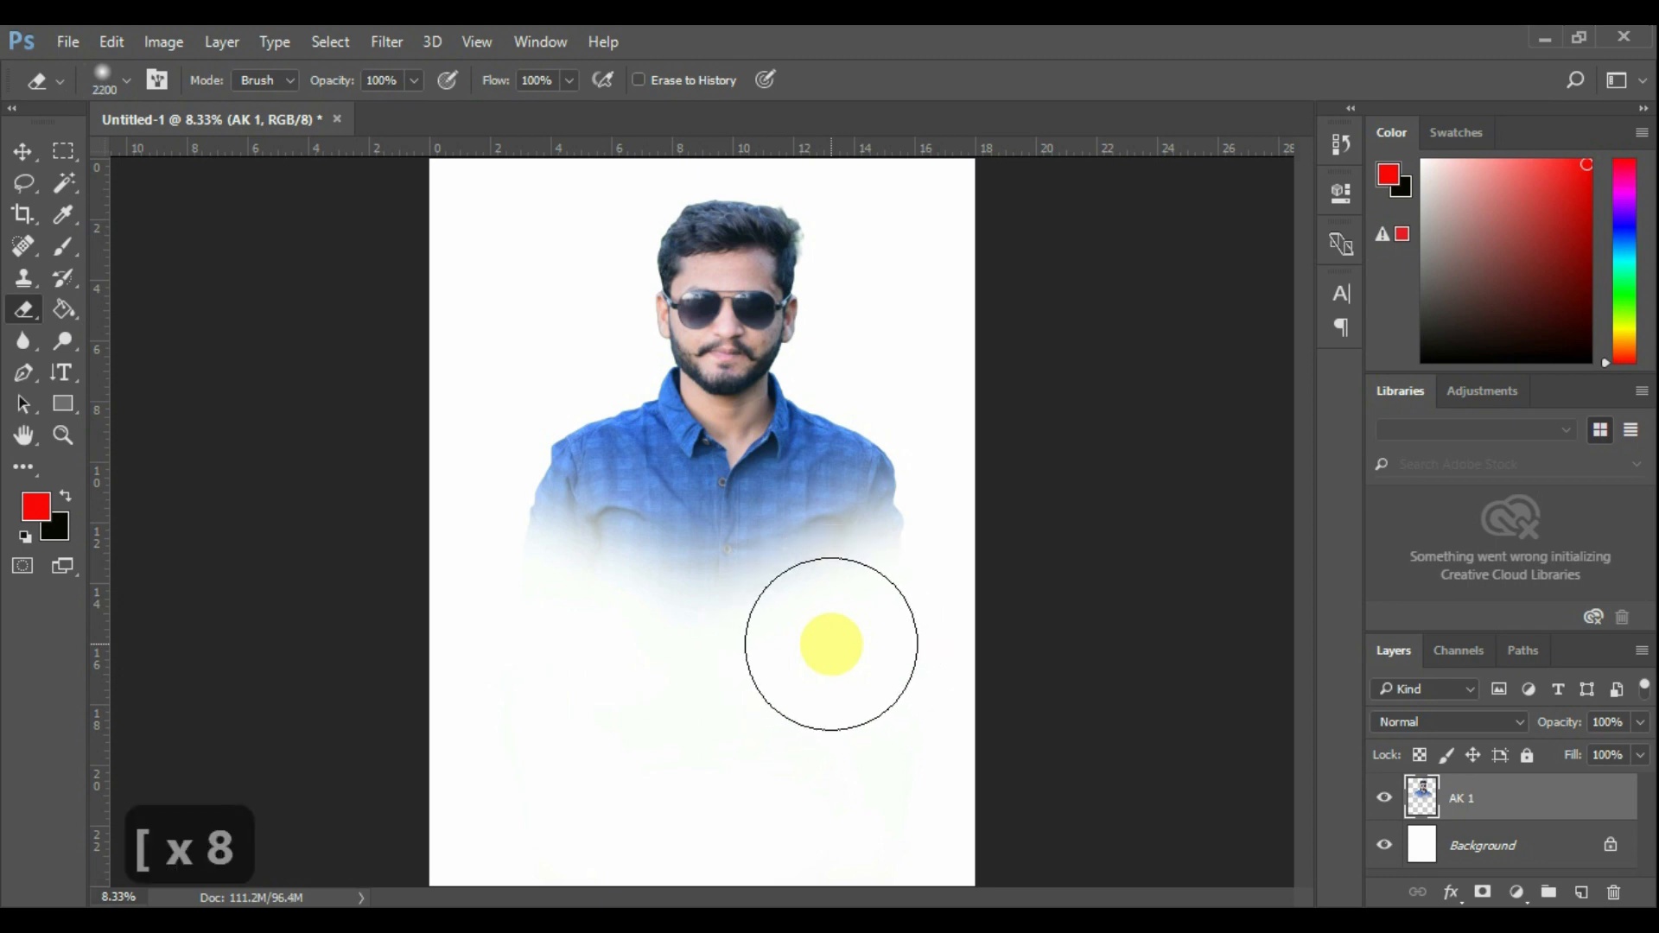
{"action": "key", "text": "bracketleft"}
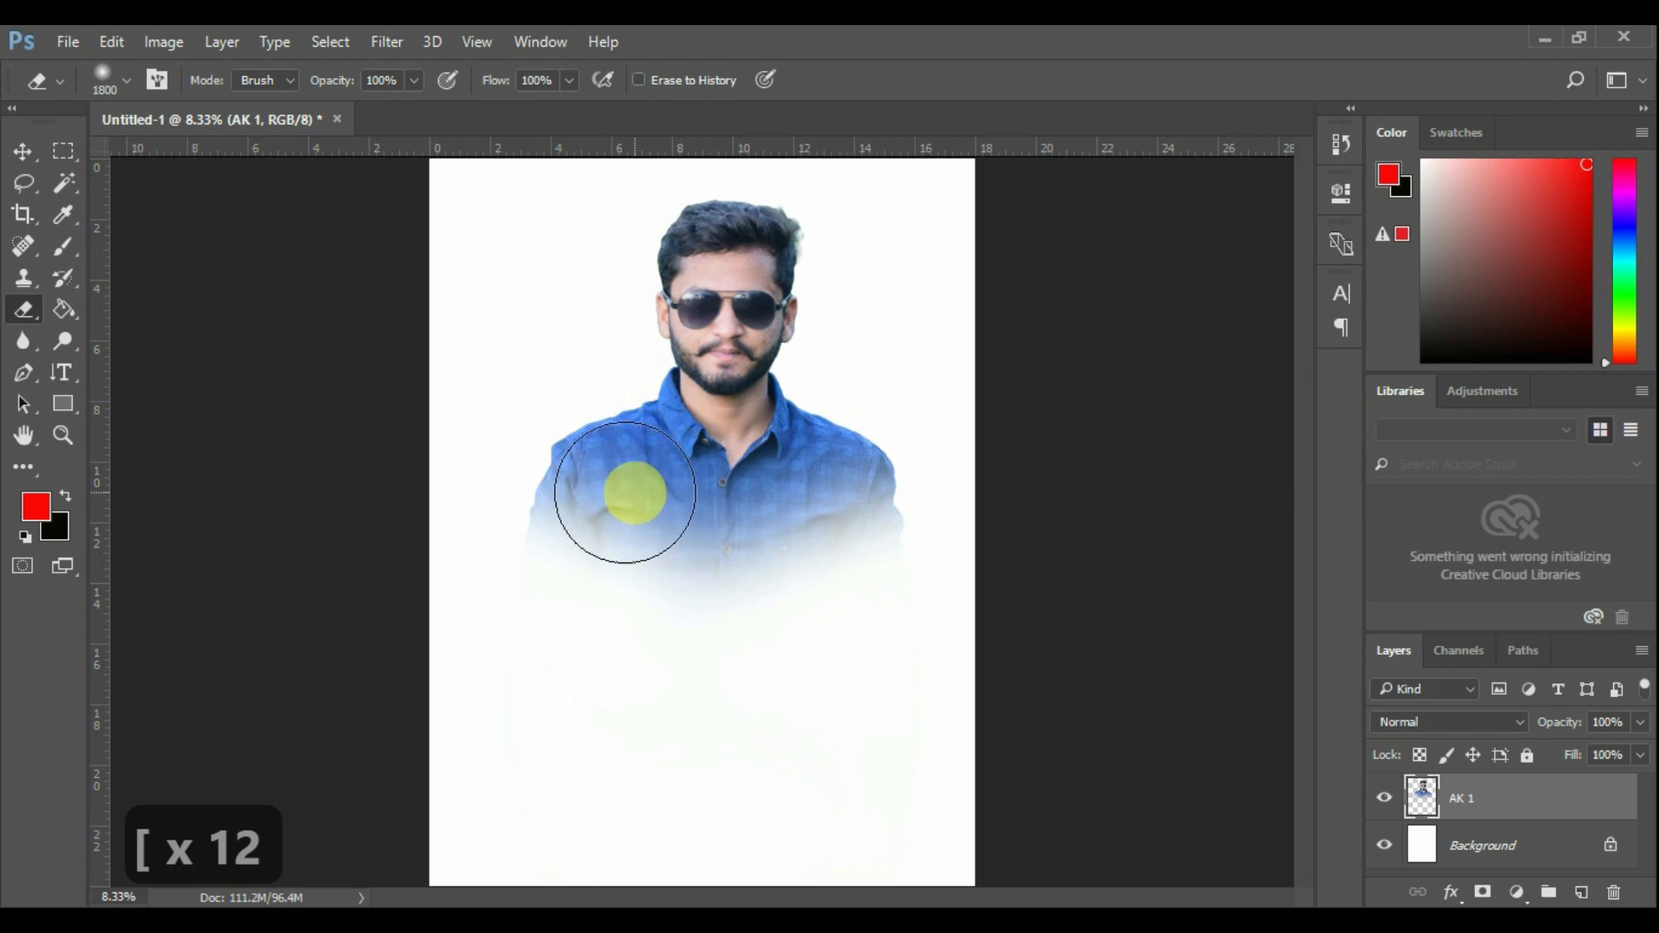
{"action": "left_click", "coordinate": [541, 503]}
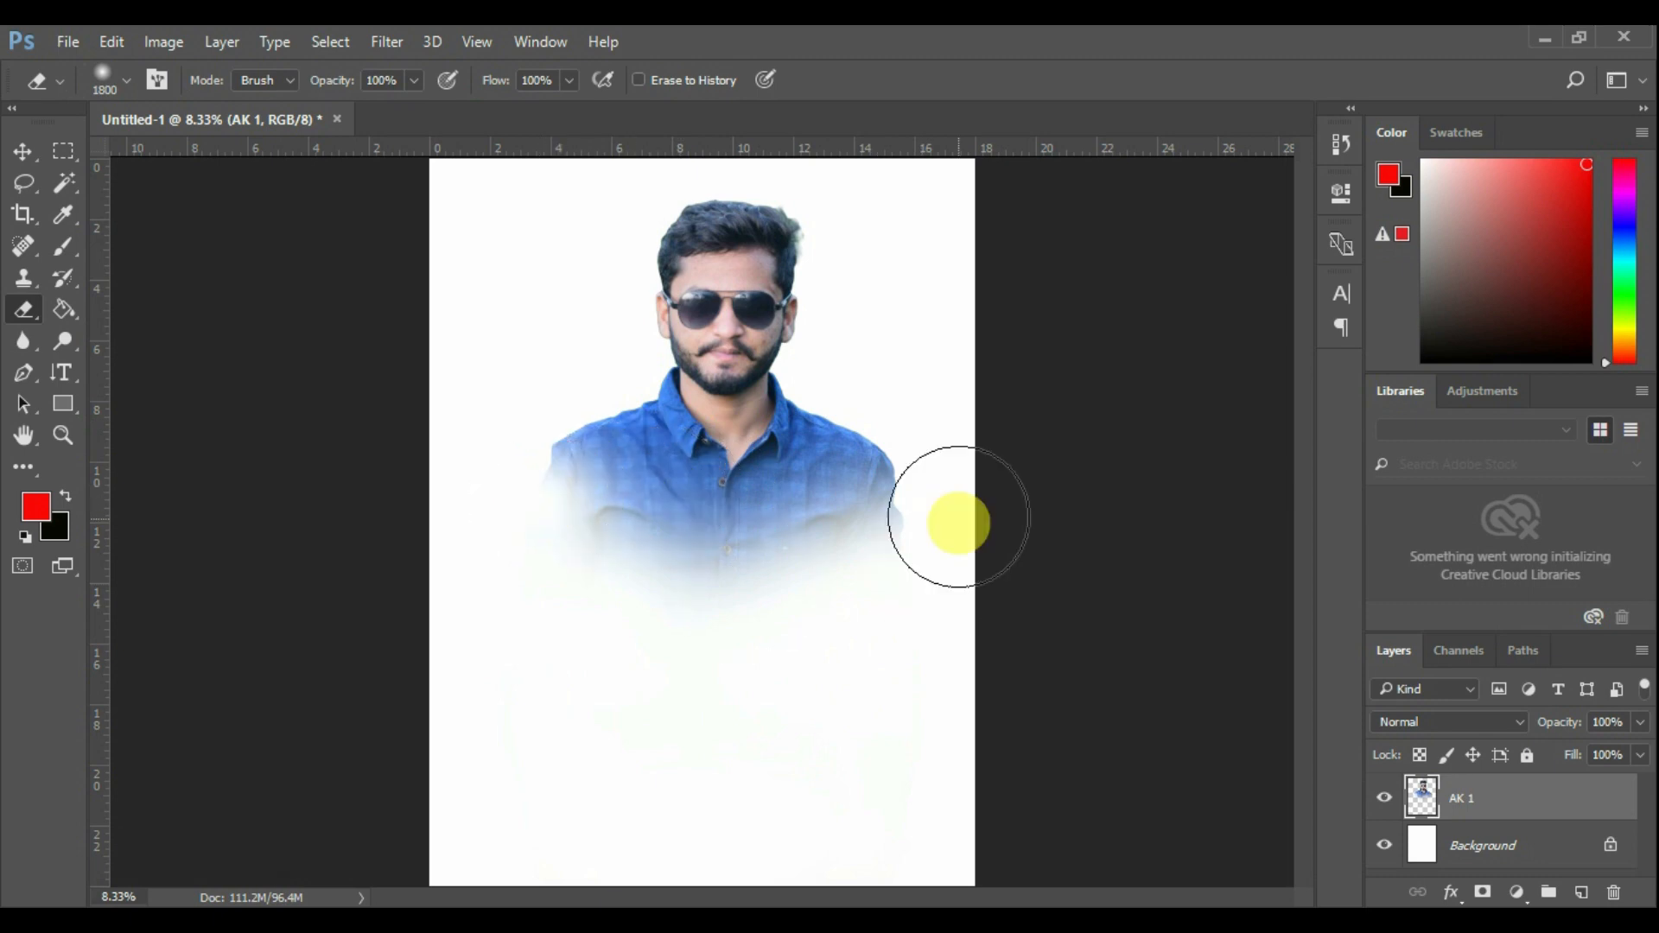
{"action": "left_click", "coordinate": [918, 511]}
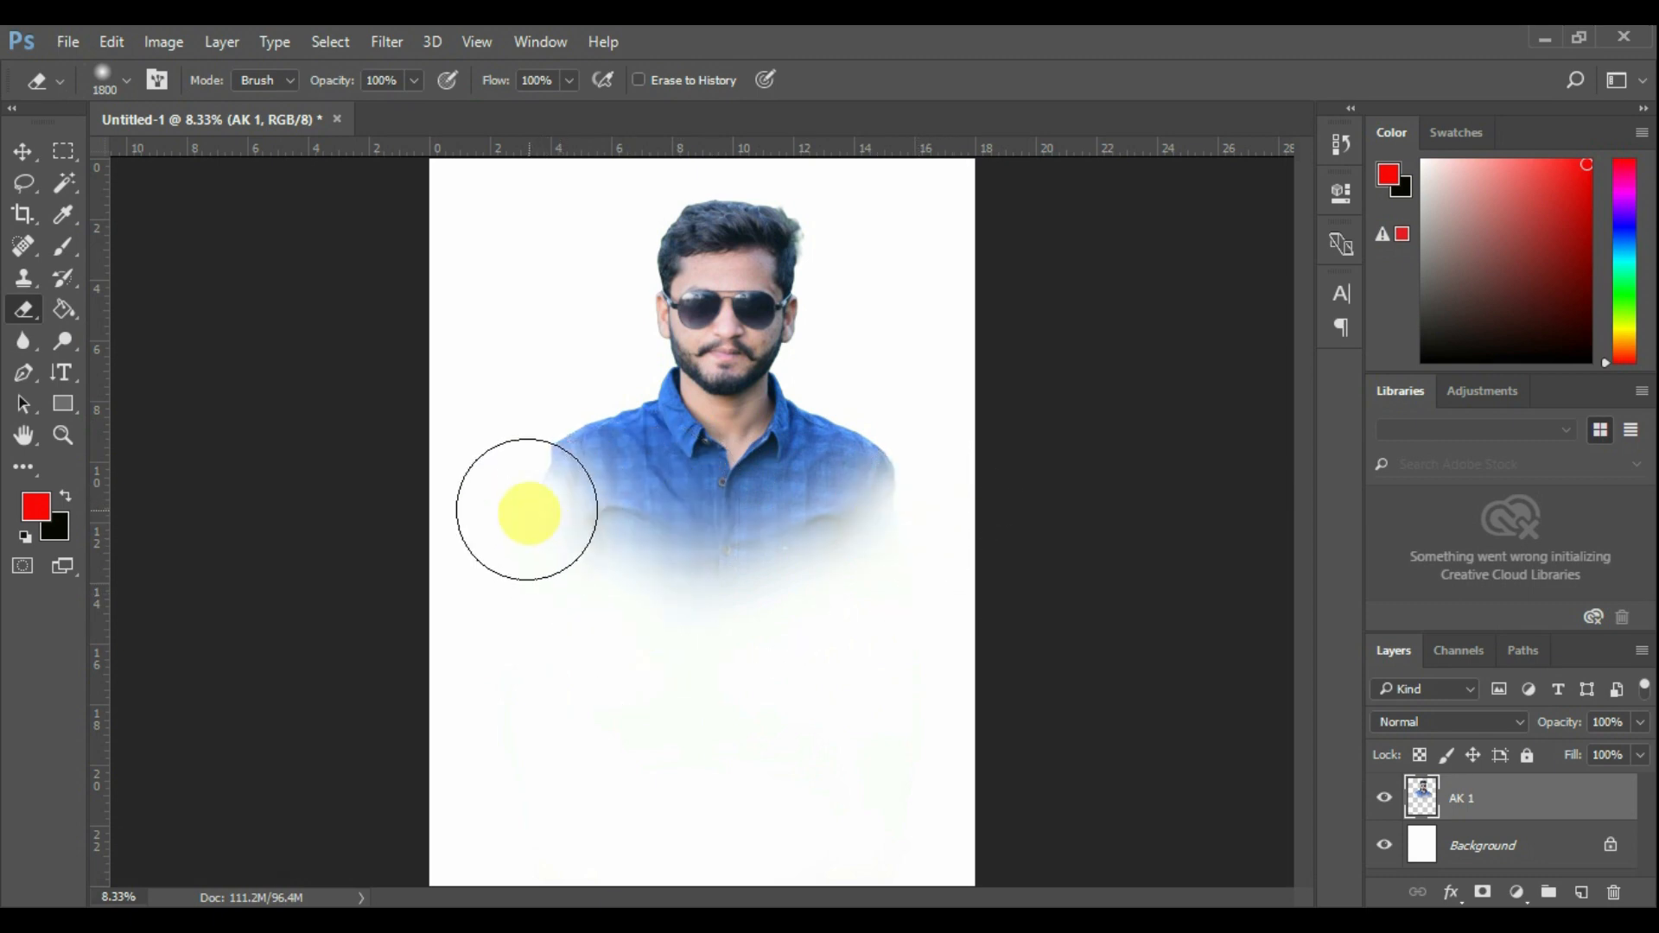
{"action": "left_click", "coordinate": [516, 575]}
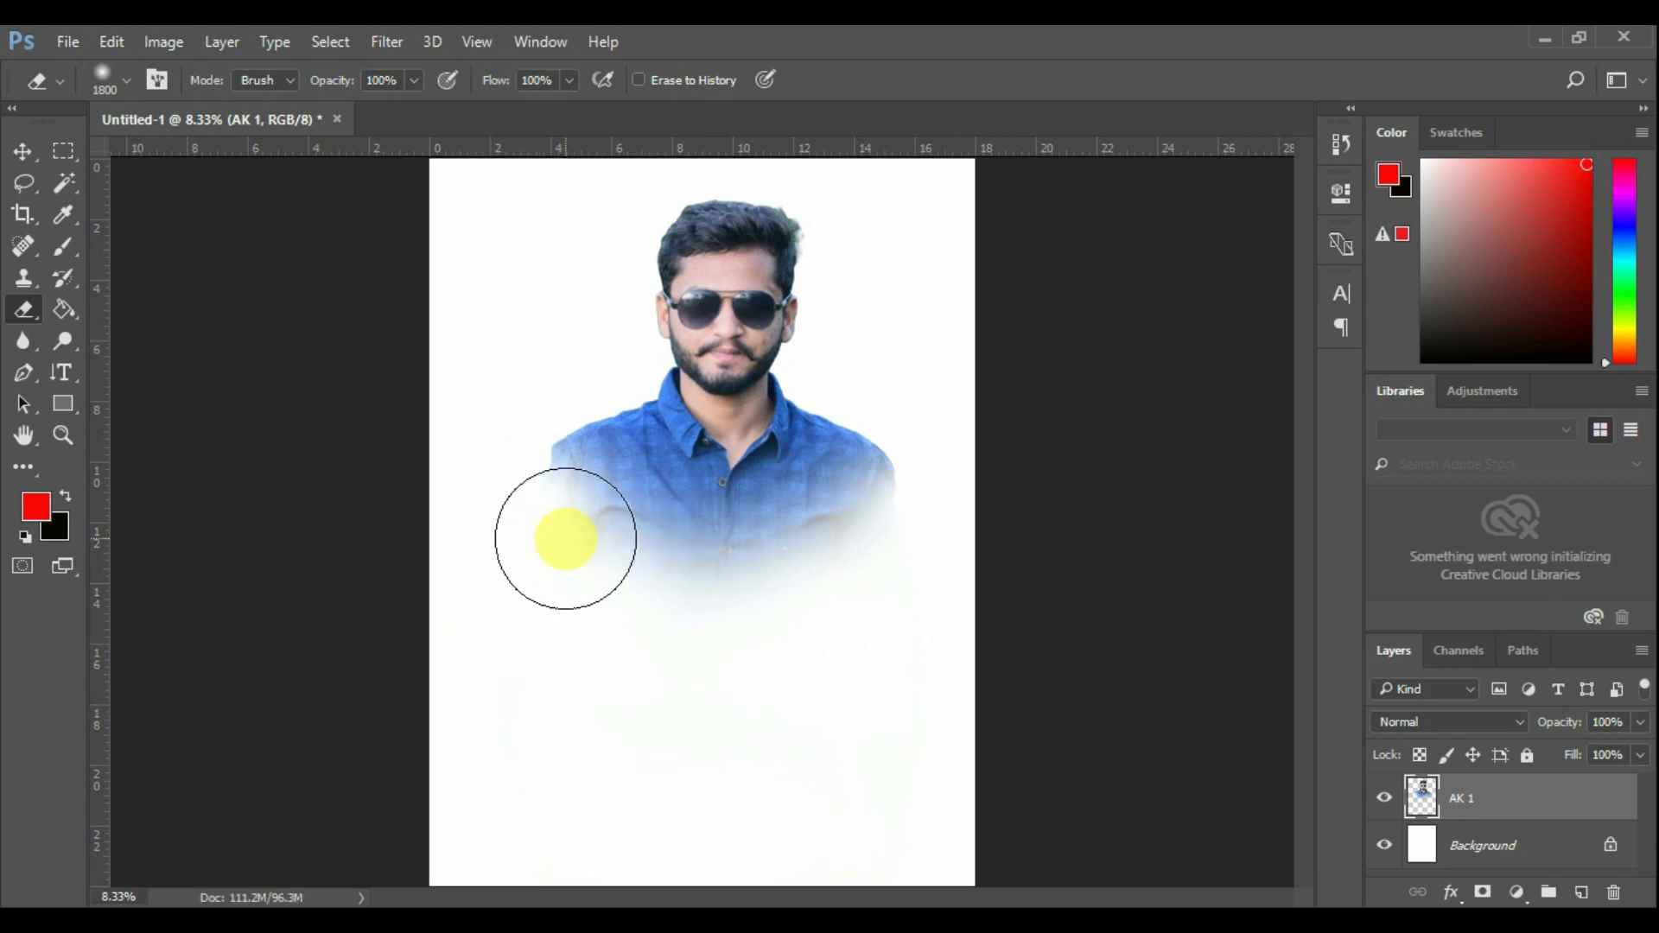
Apply a Threshold adjustment with level 110 to the AK 1 portrait layer
{"action": "left_click", "coordinate": [169, 43]}
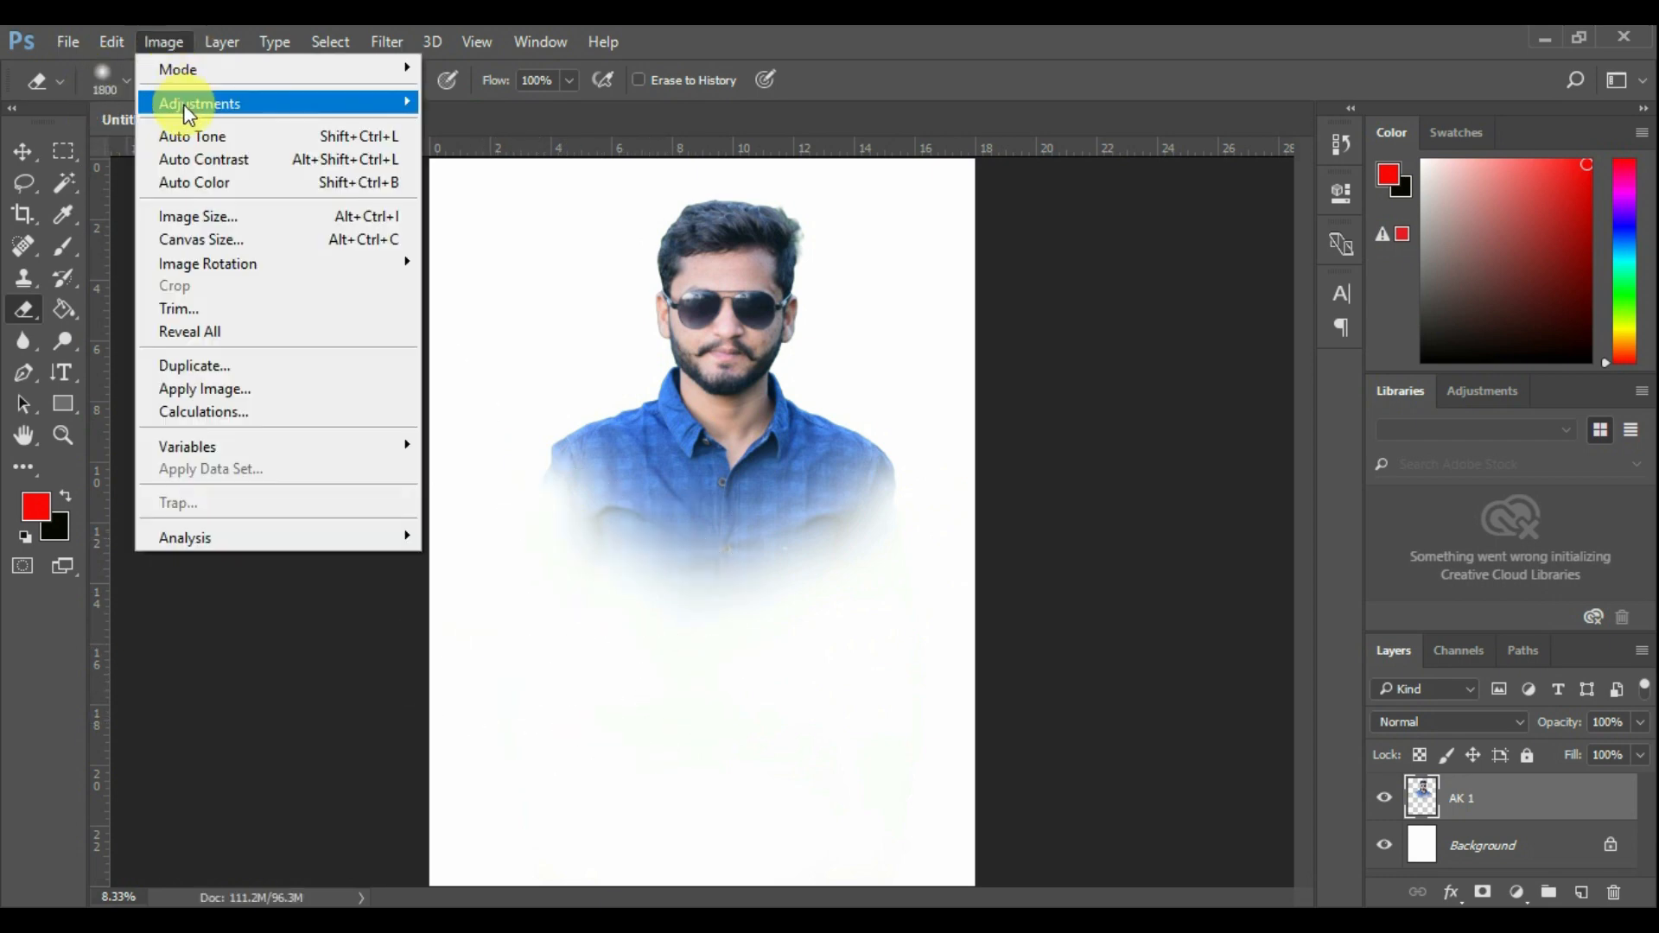
{"action": "mouse_move", "coordinate": [185, 104]}
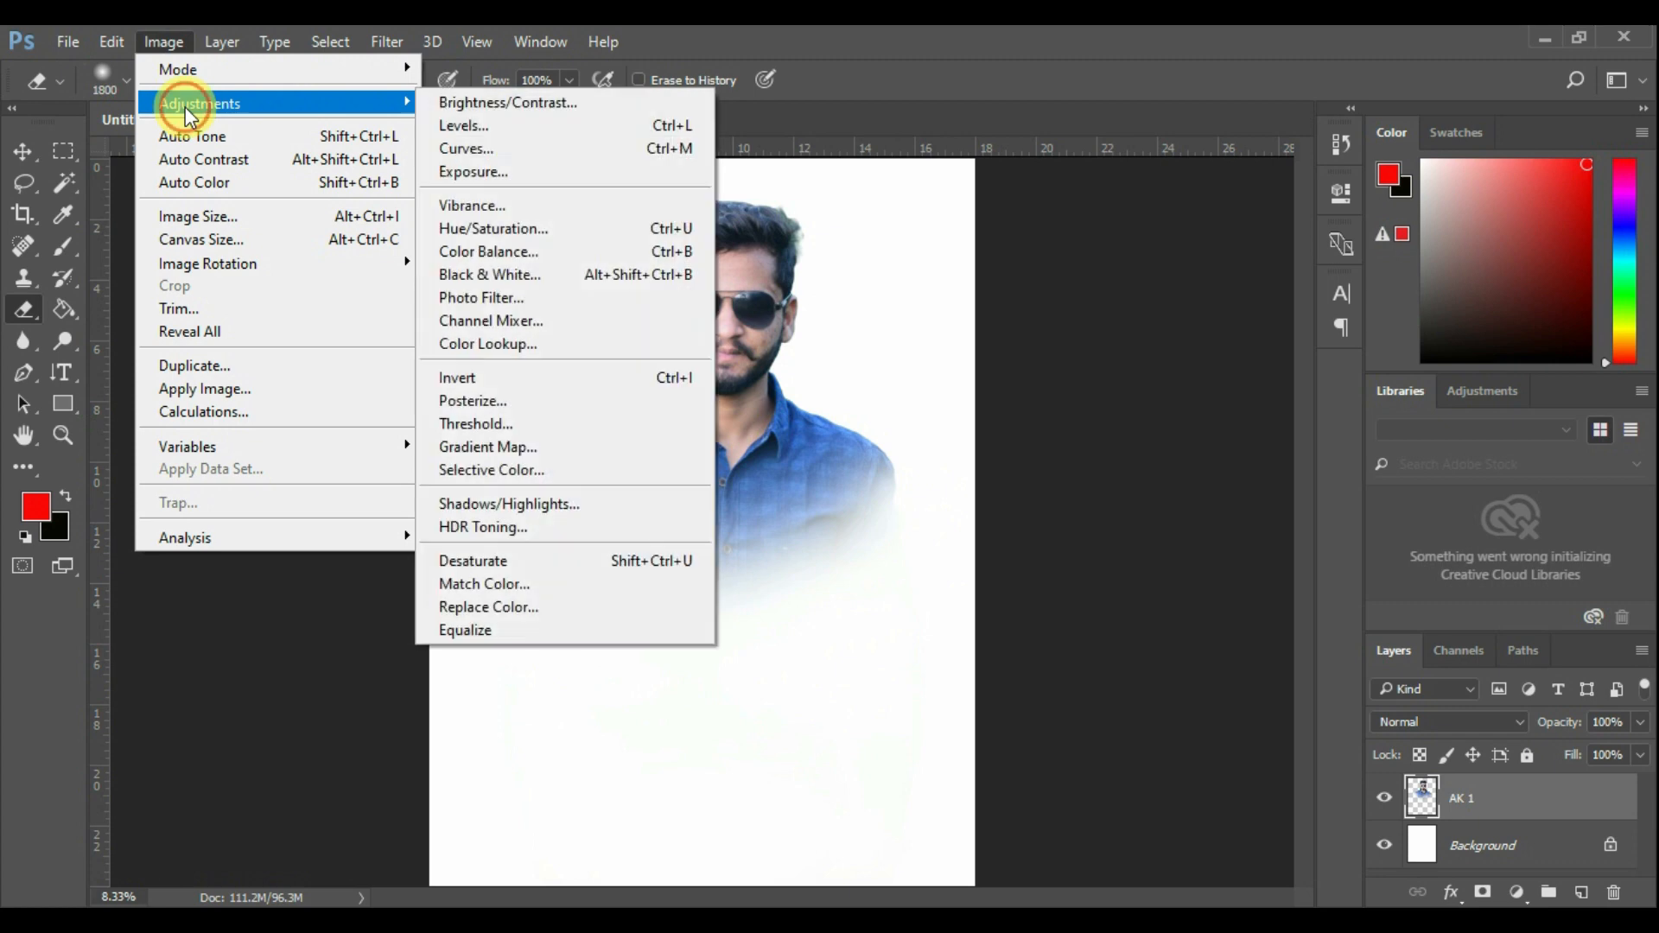
{"action": "left_click", "coordinate": [519, 423]}
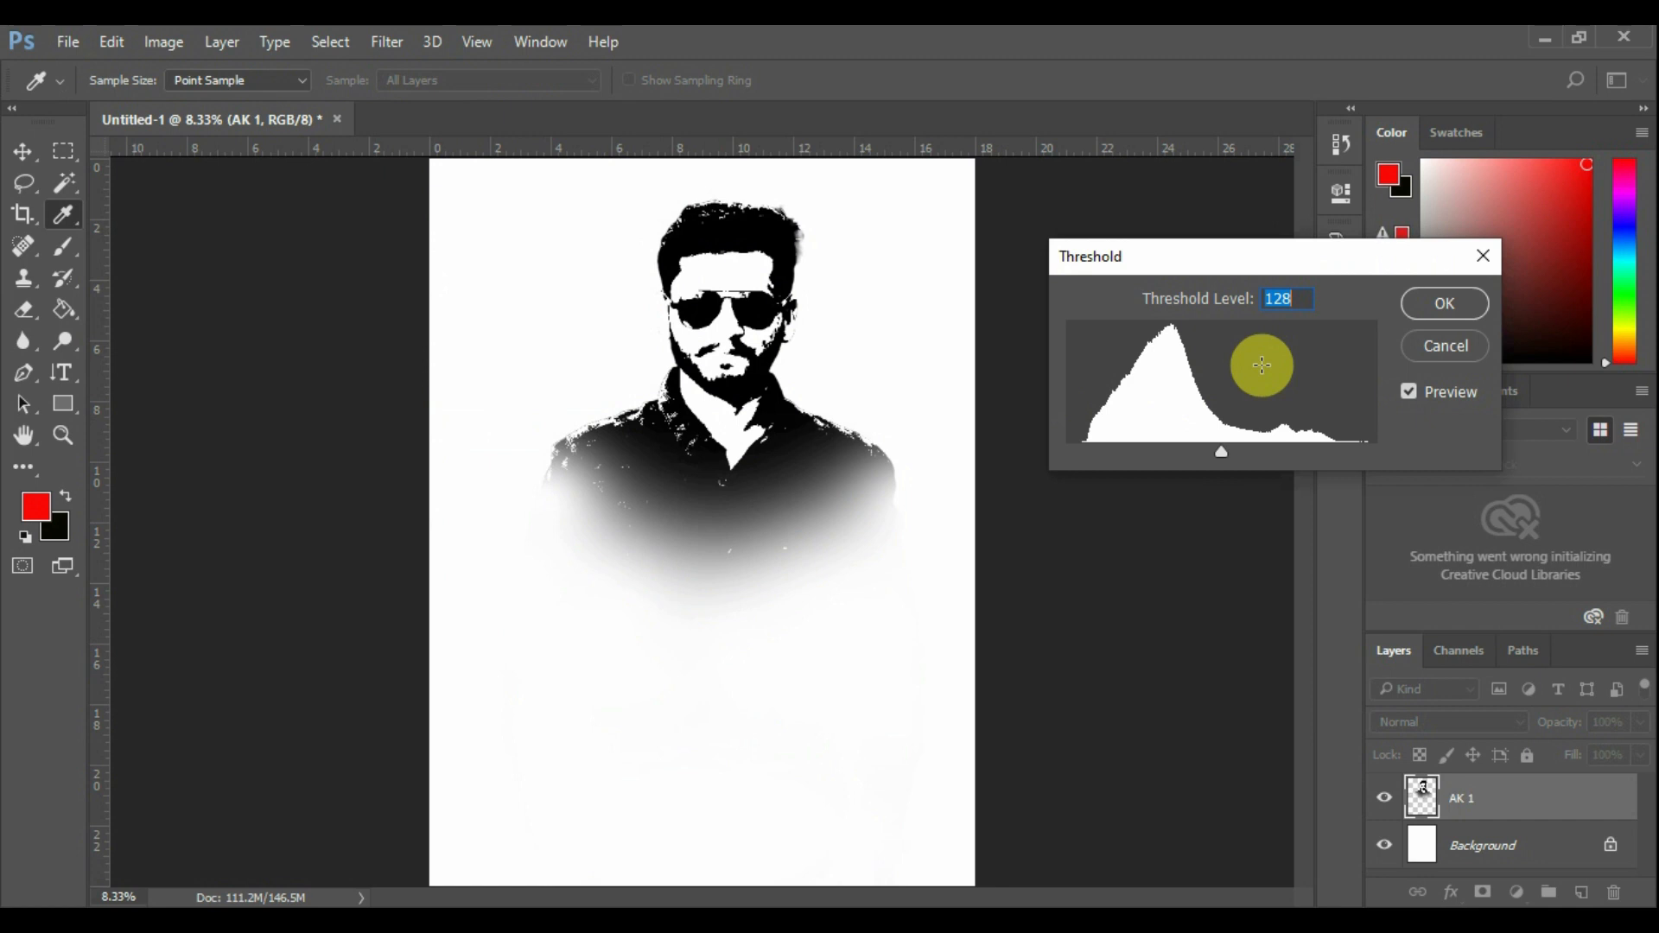
{"action": "type", "text": "110"}
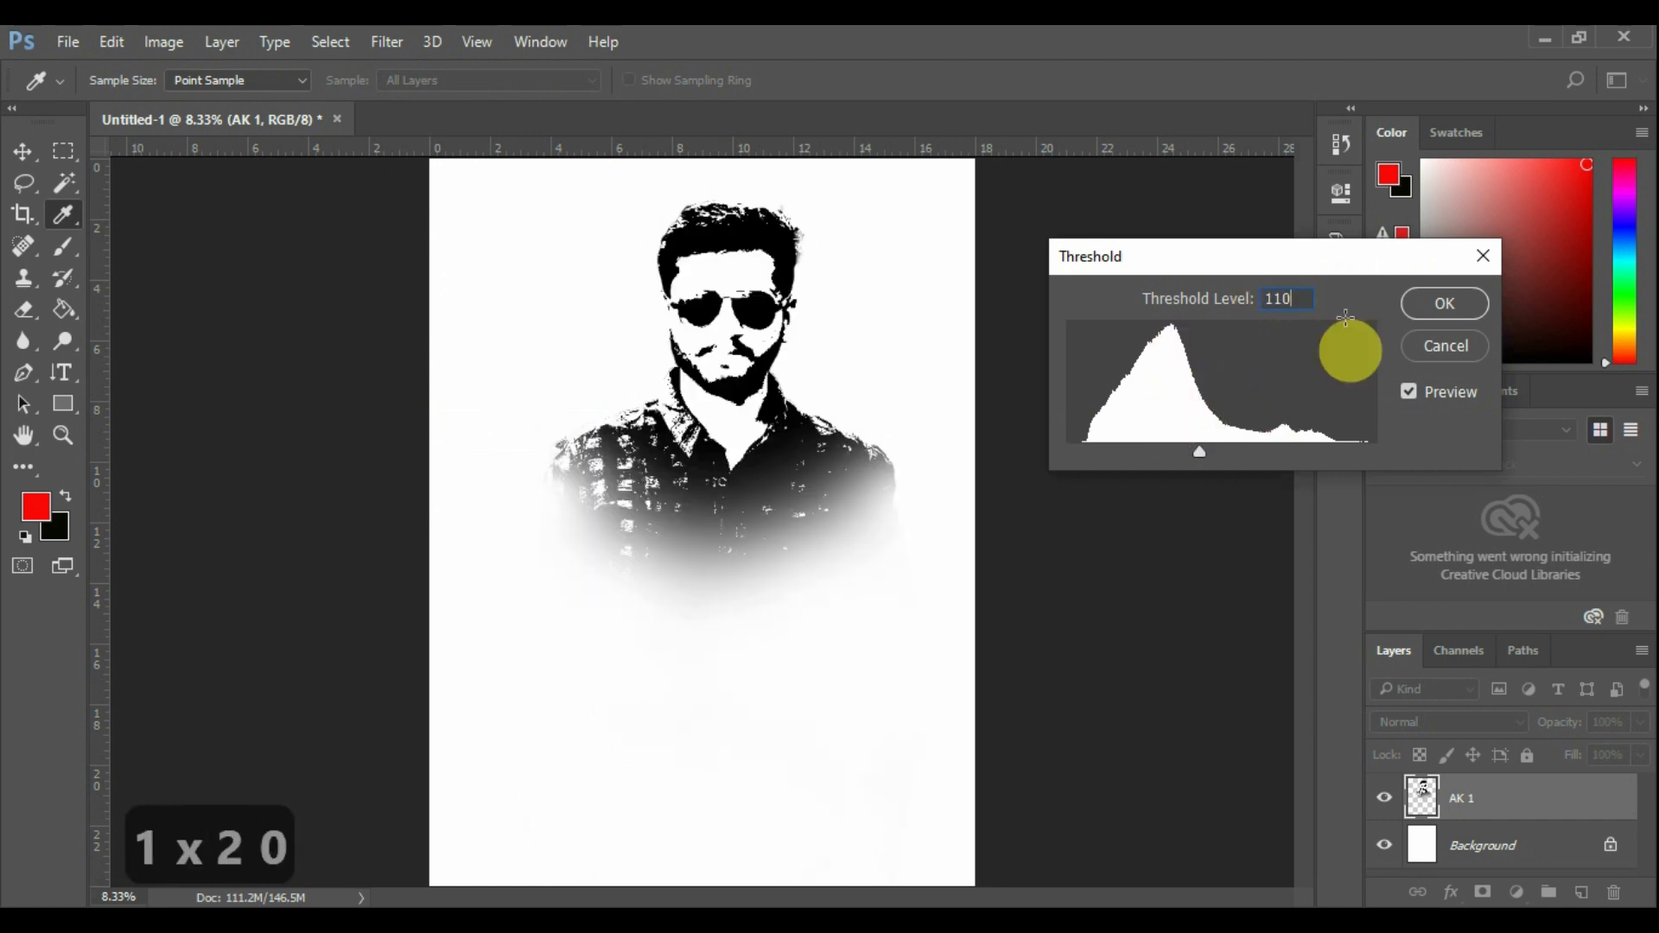
{"action": "left_click", "coordinate": [1444, 303]}
{"action": "key", "text": "e"}
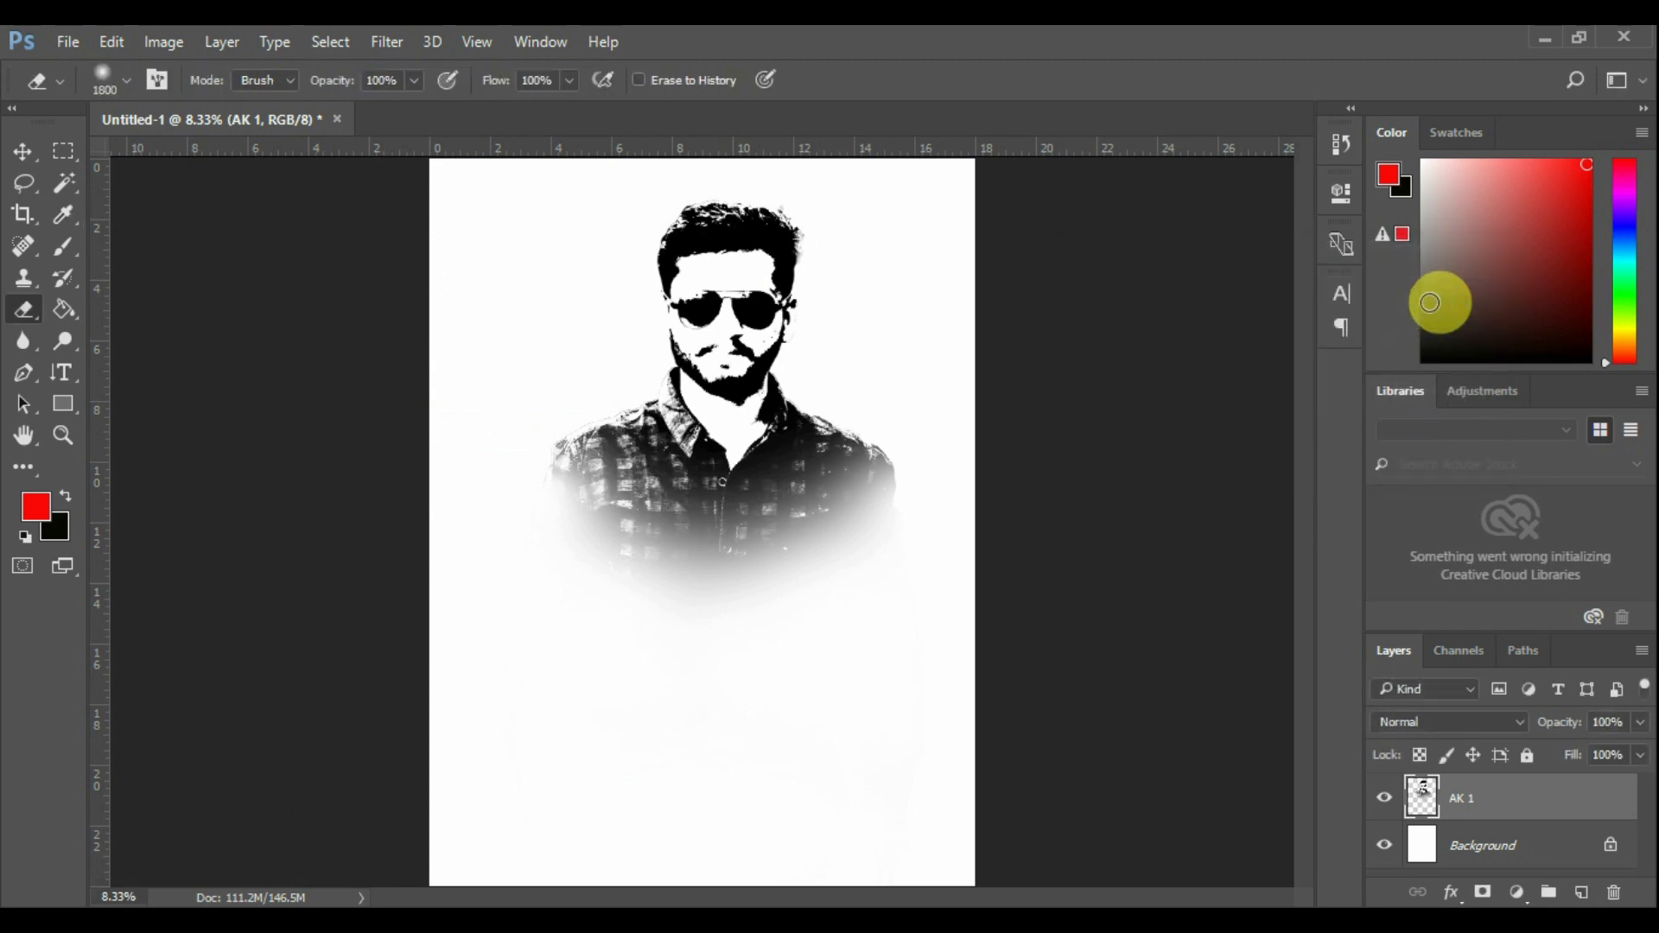
Free-transform the portrait to center it horizontally on the page and shift it slightly downward
{"action": "key", "text": "ctrl+t"}
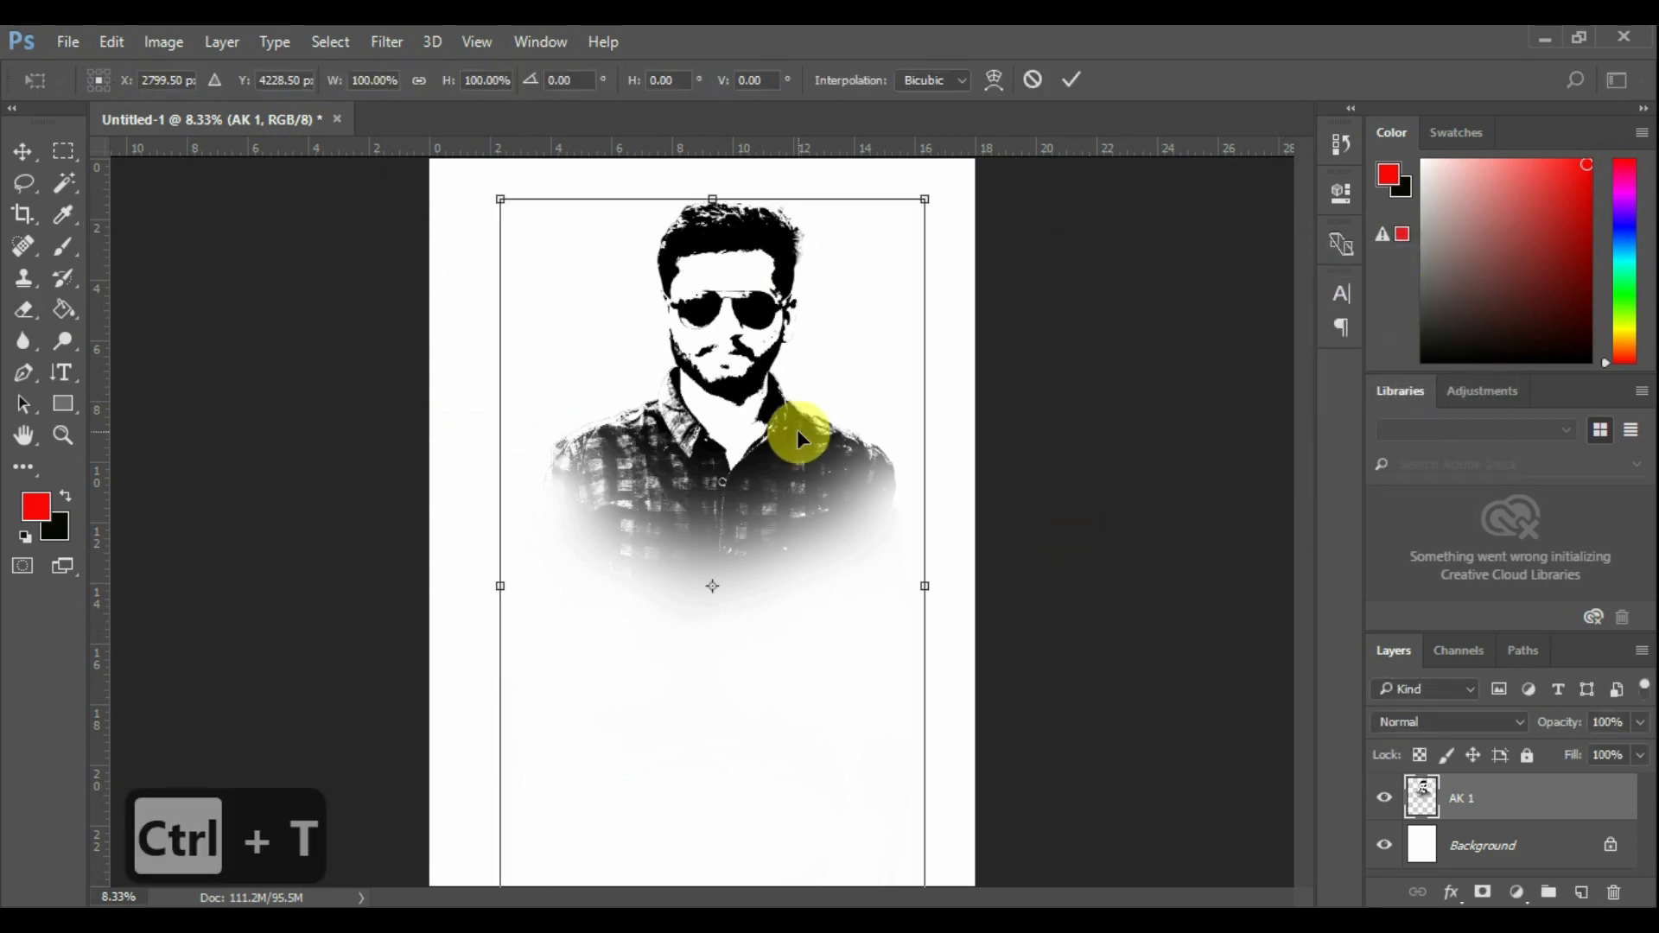
{"action": "left_click_drag", "start_coordinate": [795, 428], "coordinate": [777, 427]}
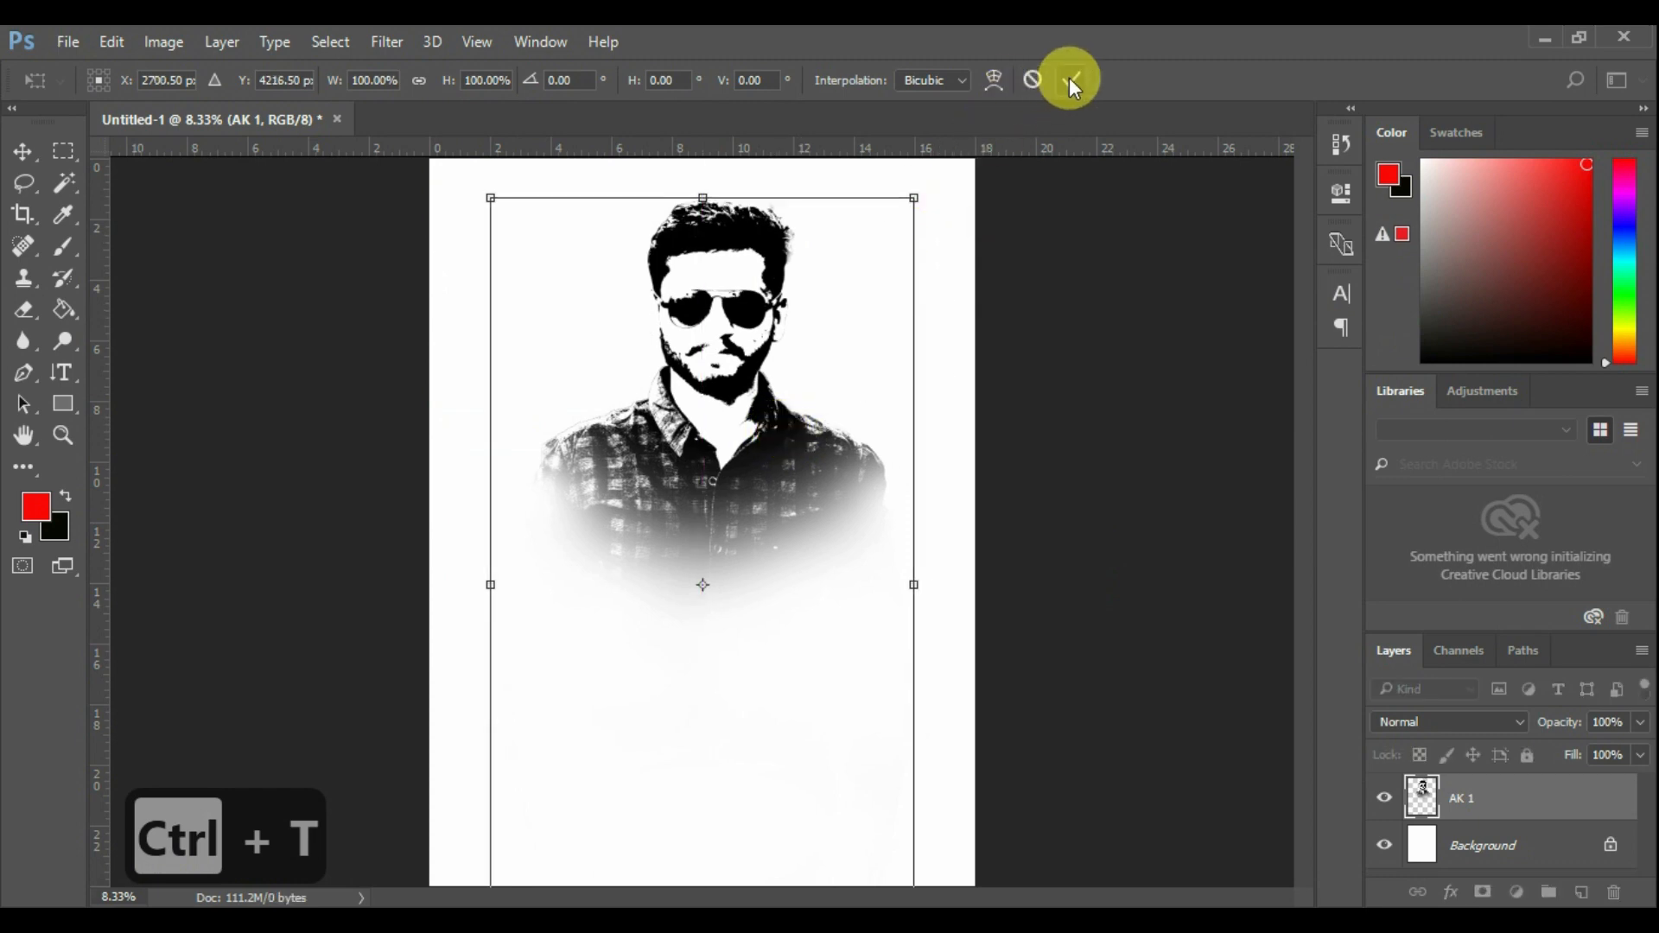
{"action": "left_click_drag", "start_coordinate": [771, 301], "coordinate": [768, 331]}
{"action": "key", "text": "e"}
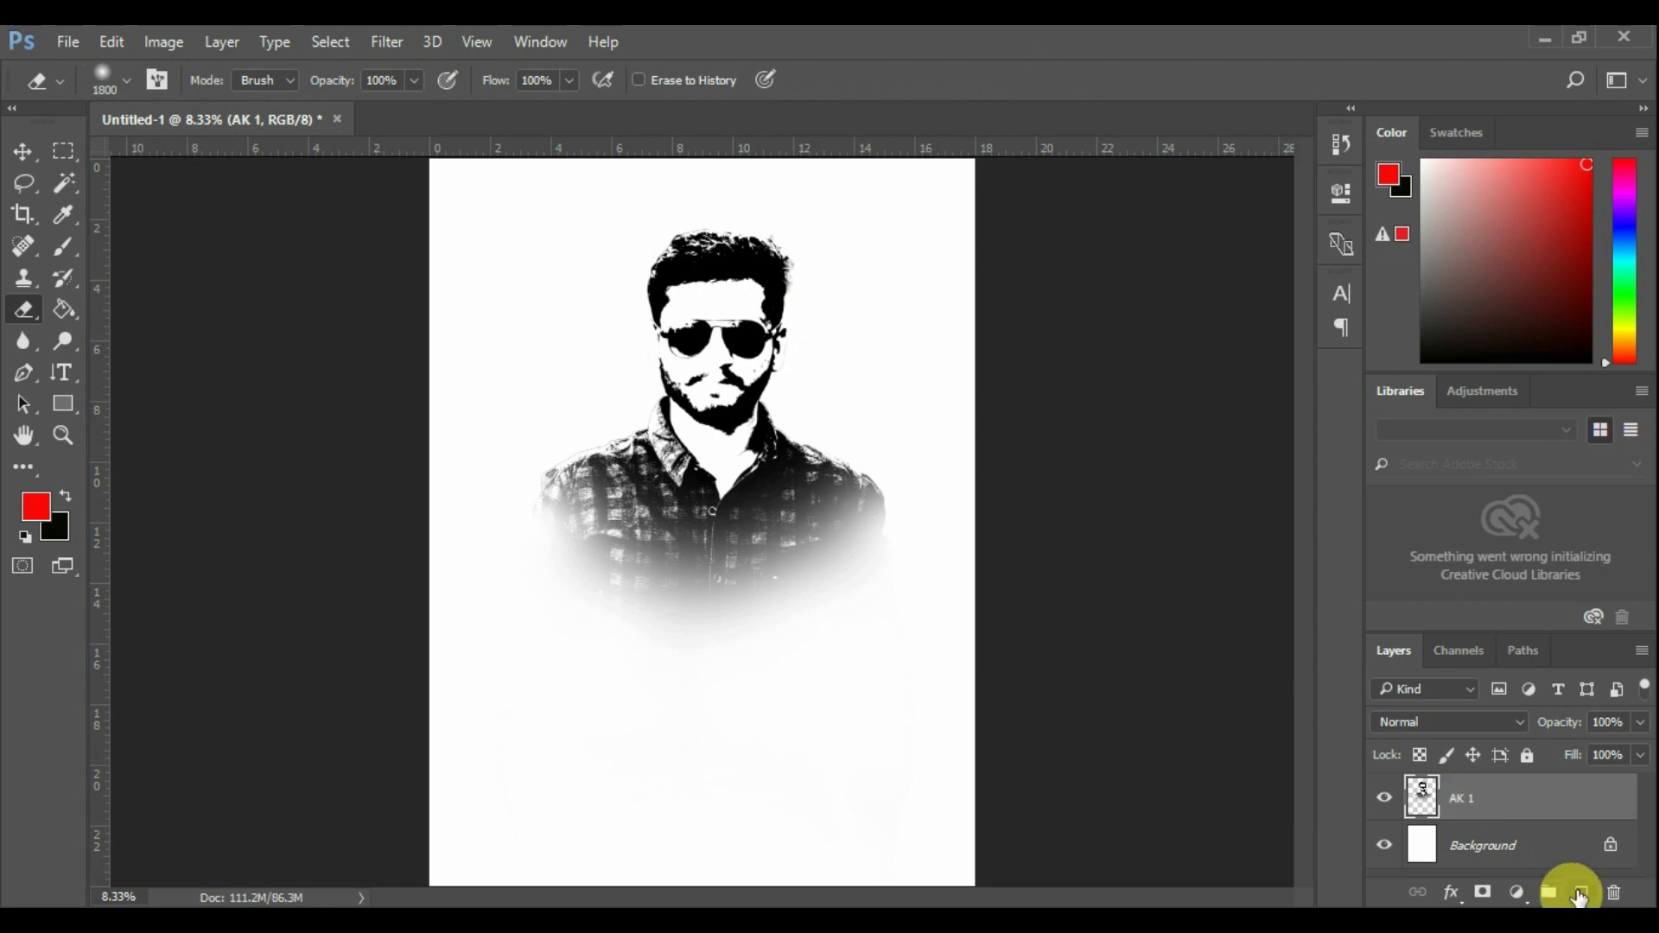
Paint a soft red 5000 px brush spot over the face on a new layer and set that layer's blend mode to Screen
{"action": "left_click", "coordinate": [1586, 897]}
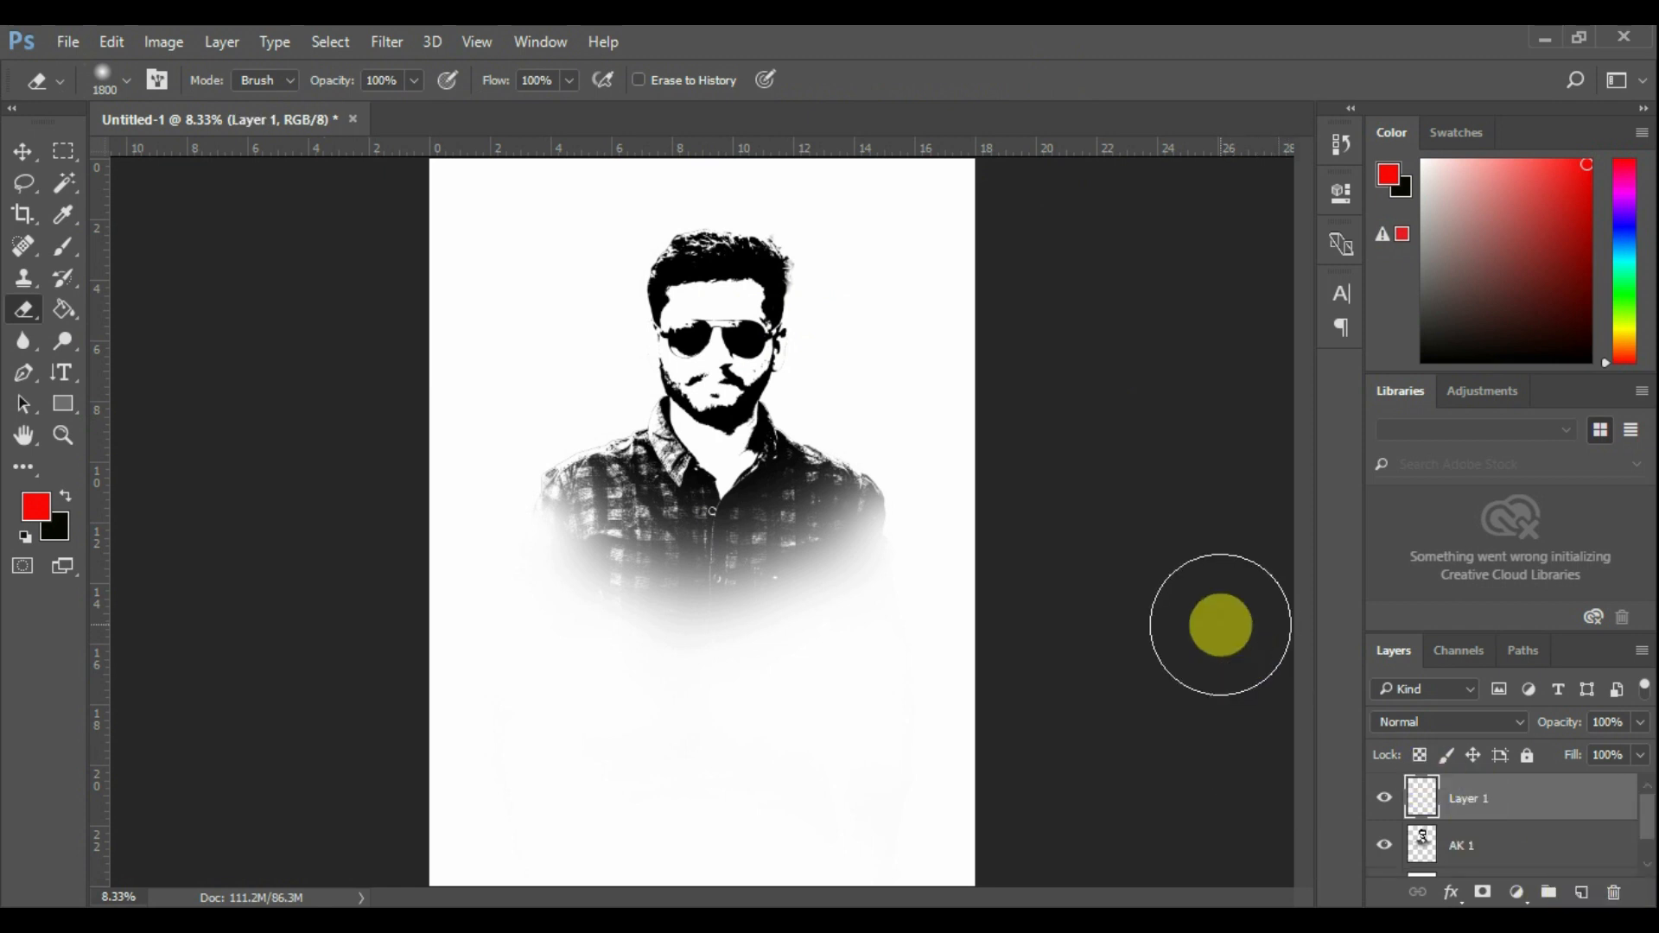
{"action": "left_click", "coordinate": [66, 254]}
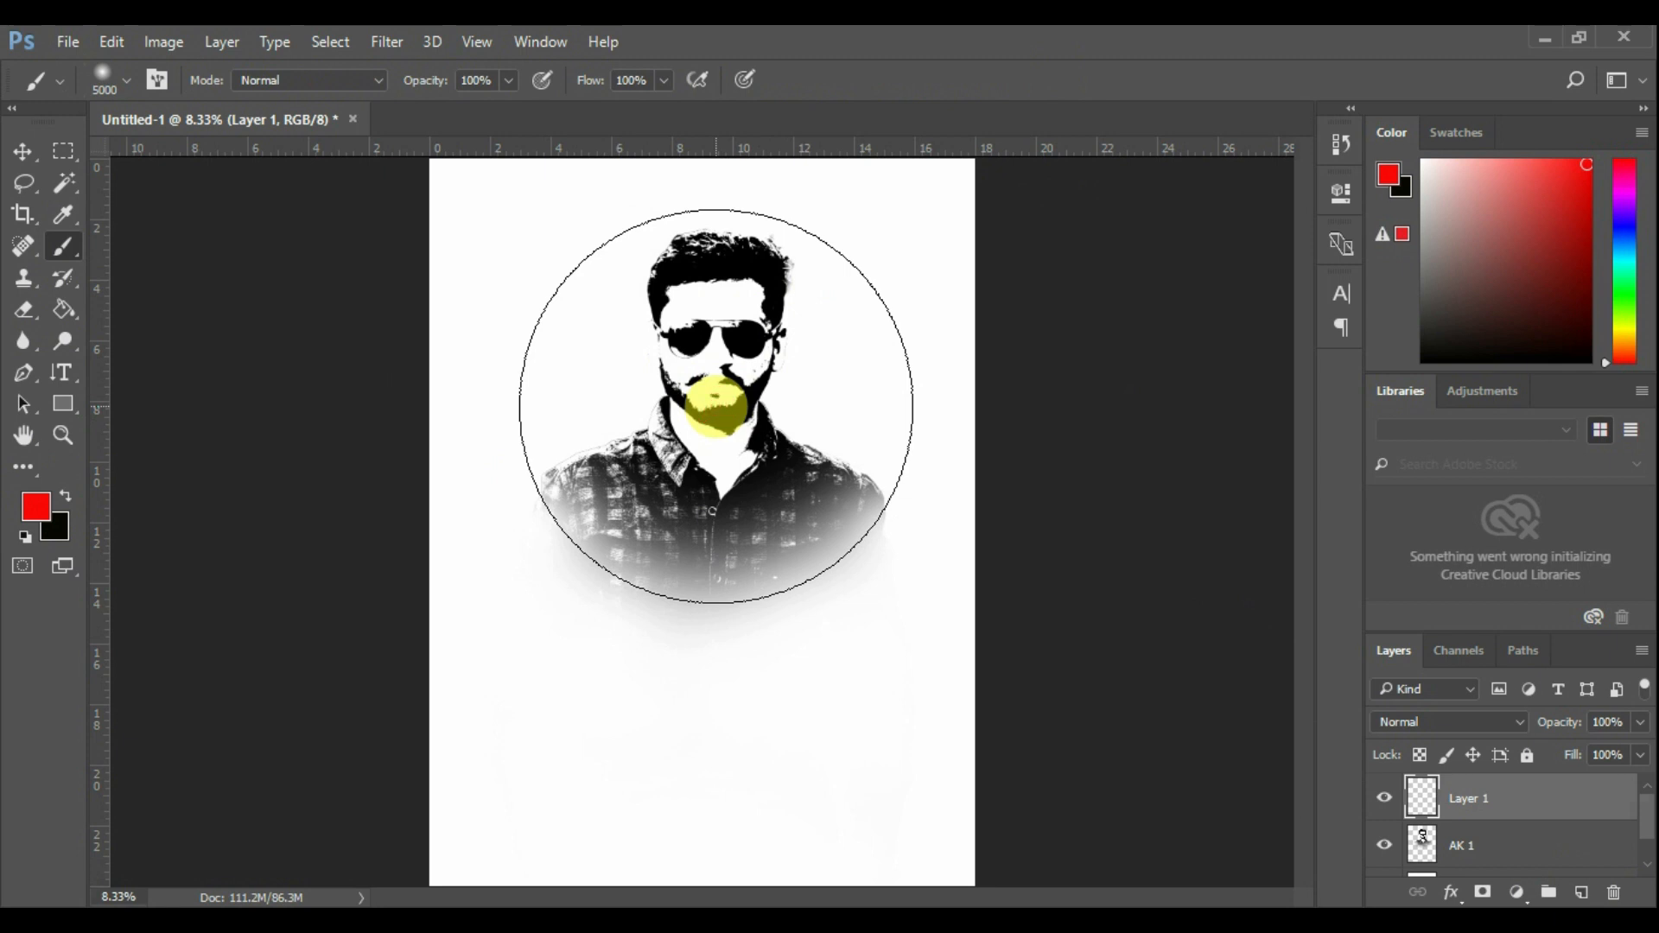
{"action": "left_click", "coordinate": [716, 406]}
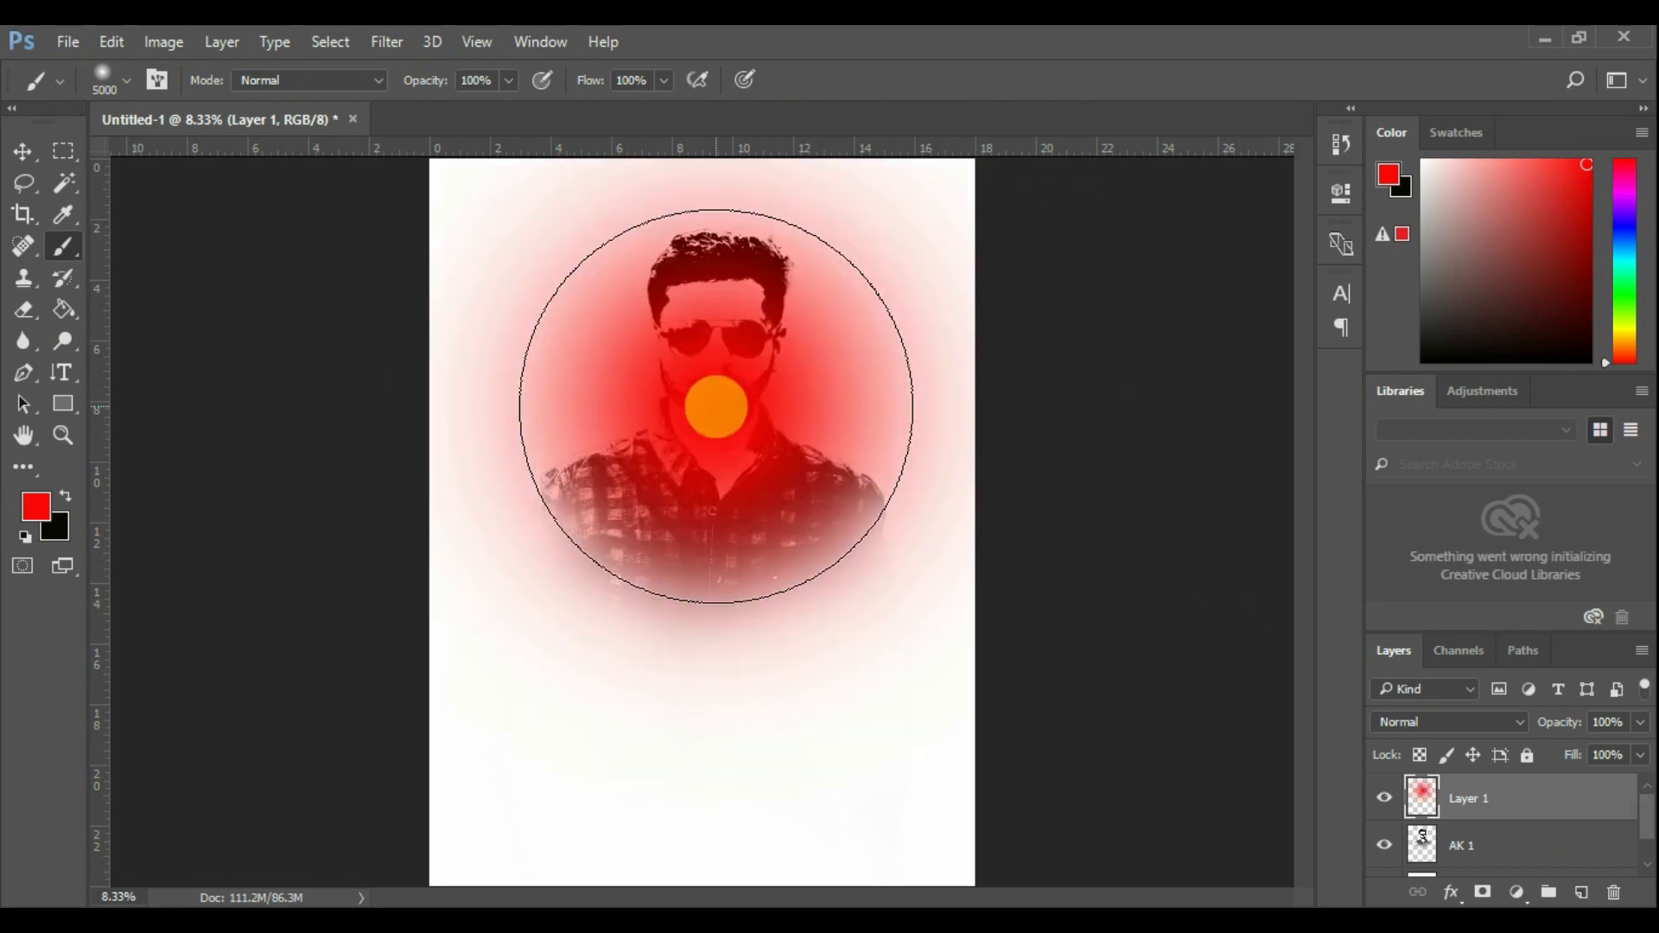
{"action": "left_click", "coordinate": [1419, 715]}
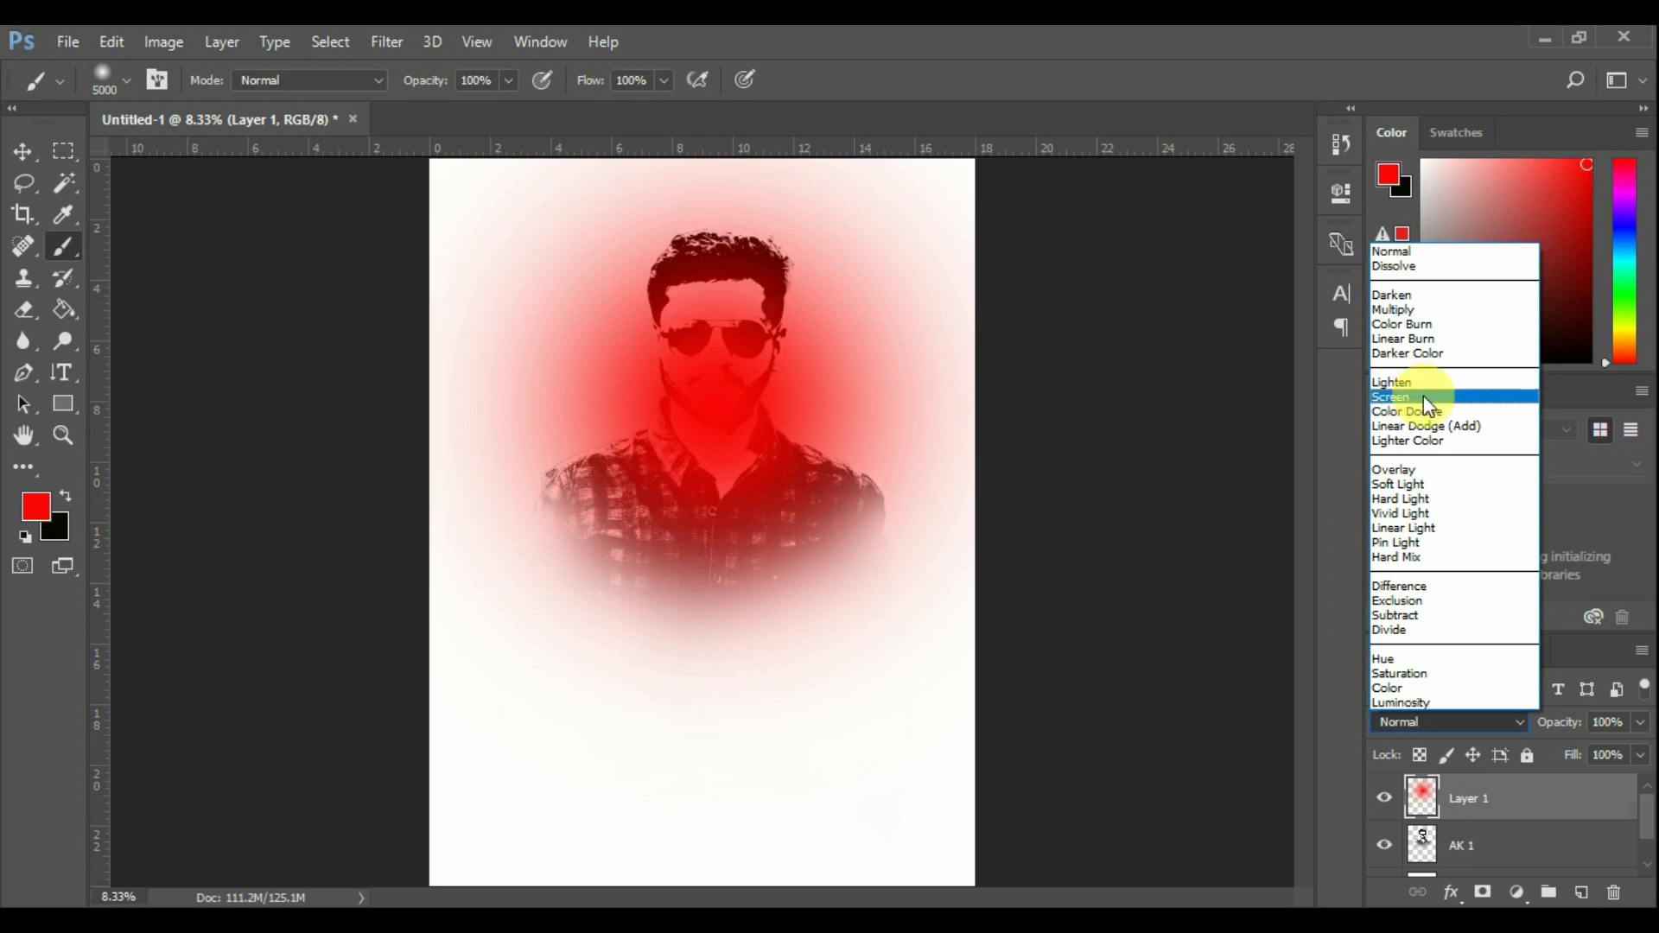
{"action": "left_click", "coordinate": [1423, 396]}
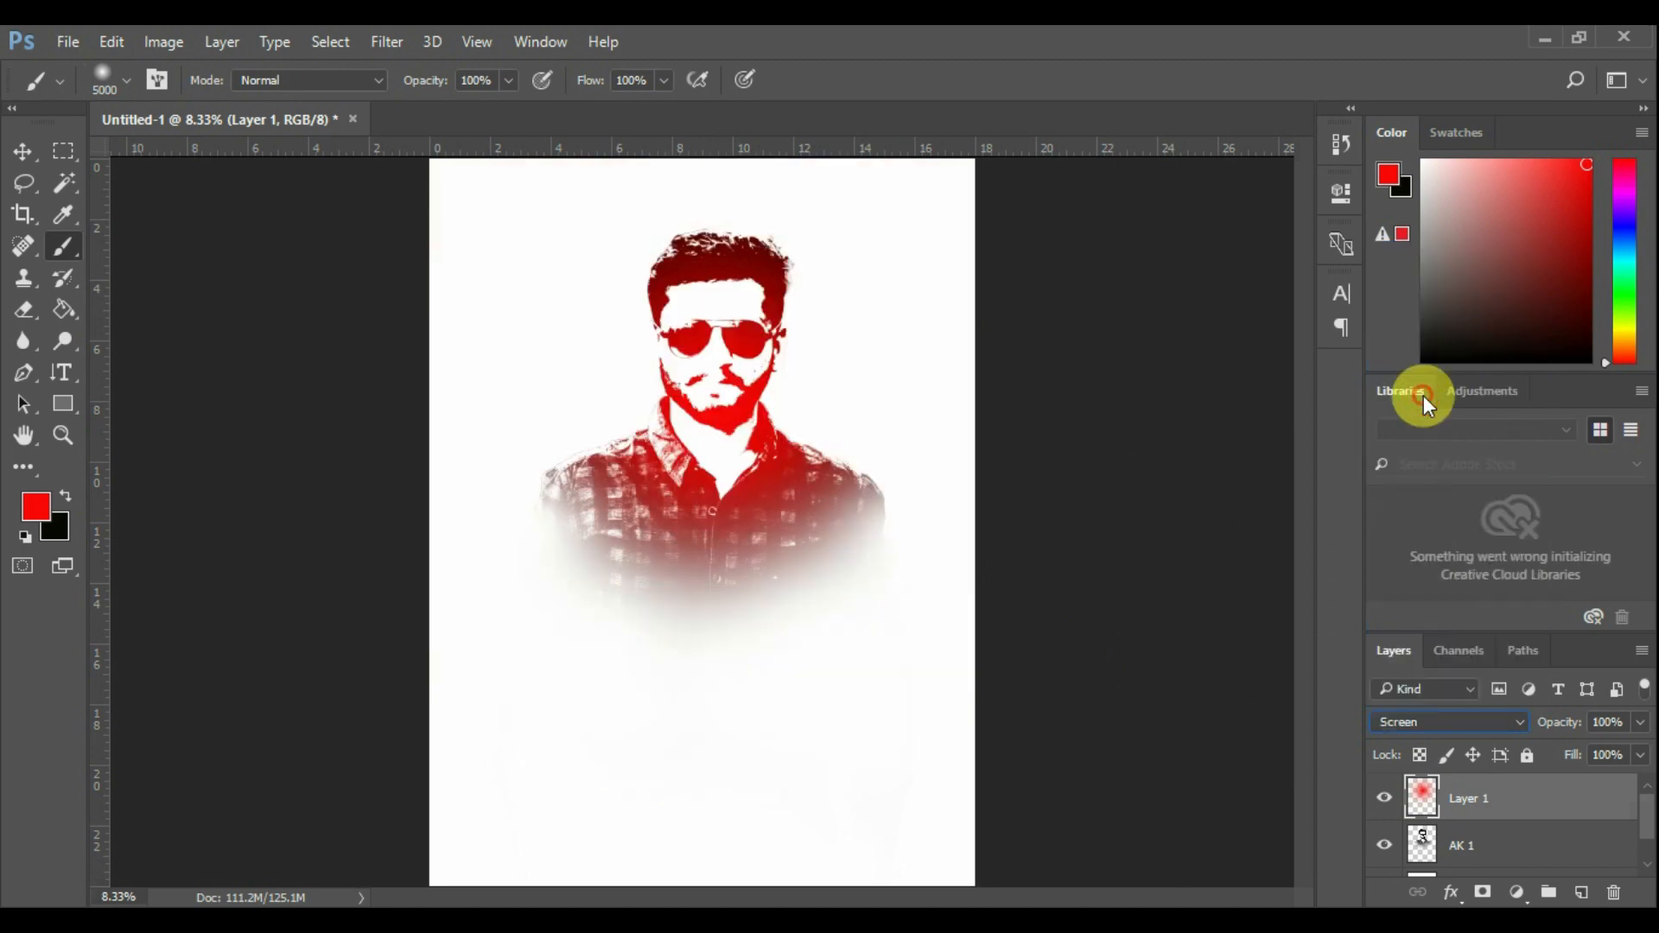
Clip the red Layer 1 to the AK 1 portrait layer and set its opacity to 74%
{"action": "right_click", "coordinate": [1471, 800]}
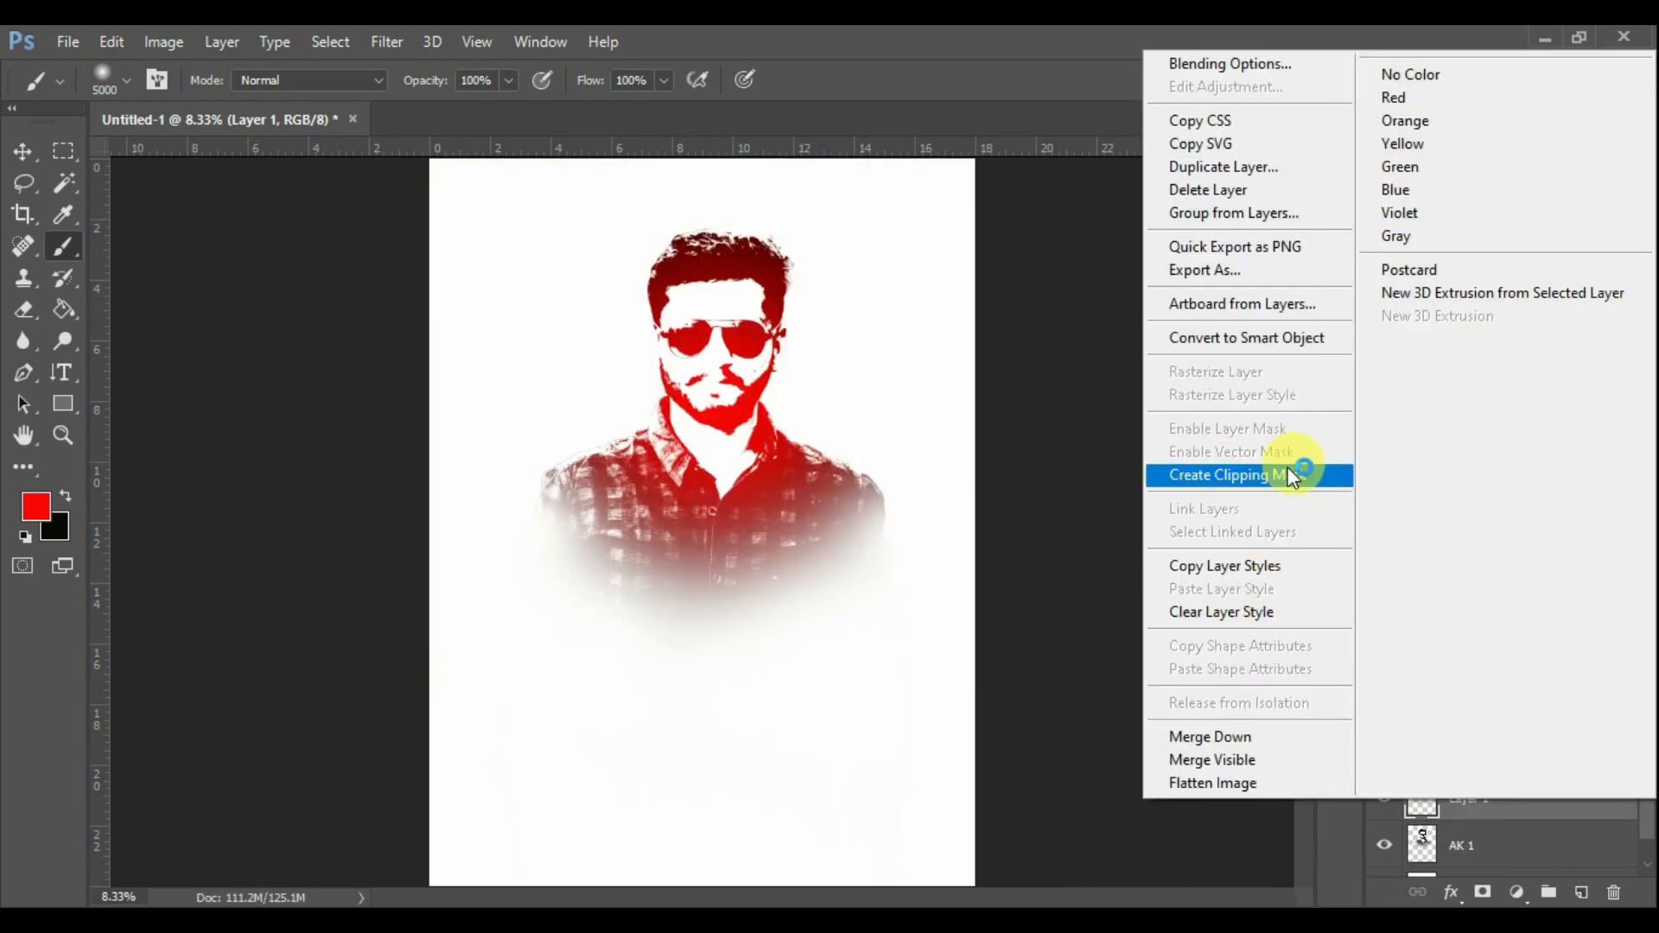
{"action": "left_click", "coordinate": [1256, 478]}
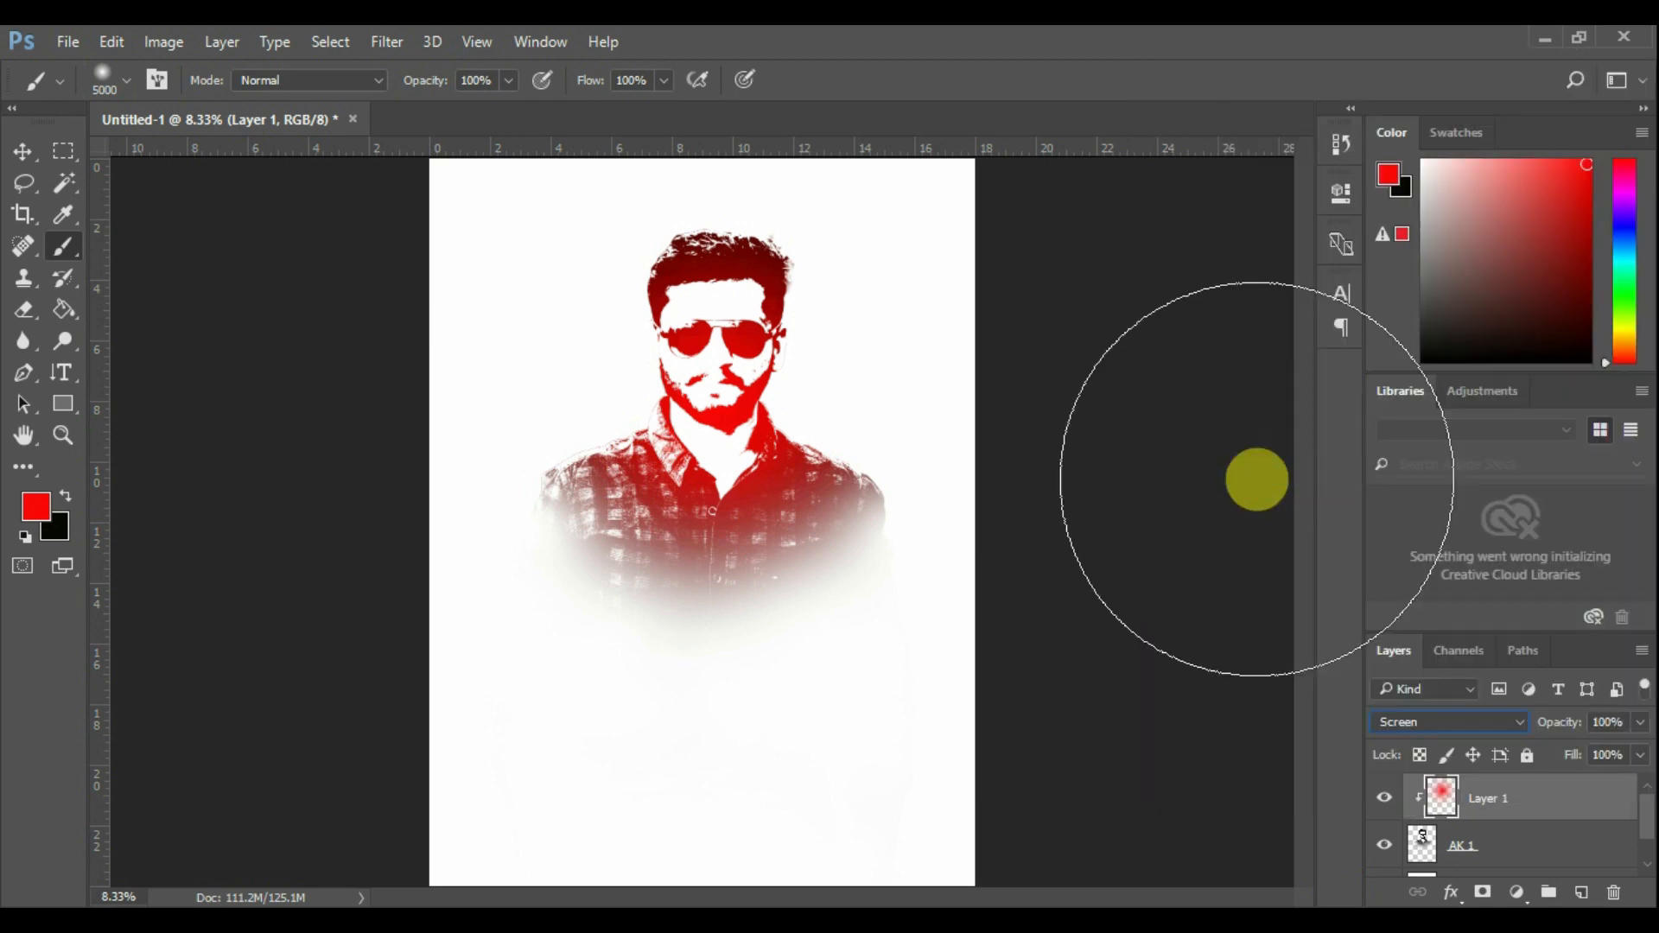
{"action": "left_click", "coordinate": [1639, 724]}
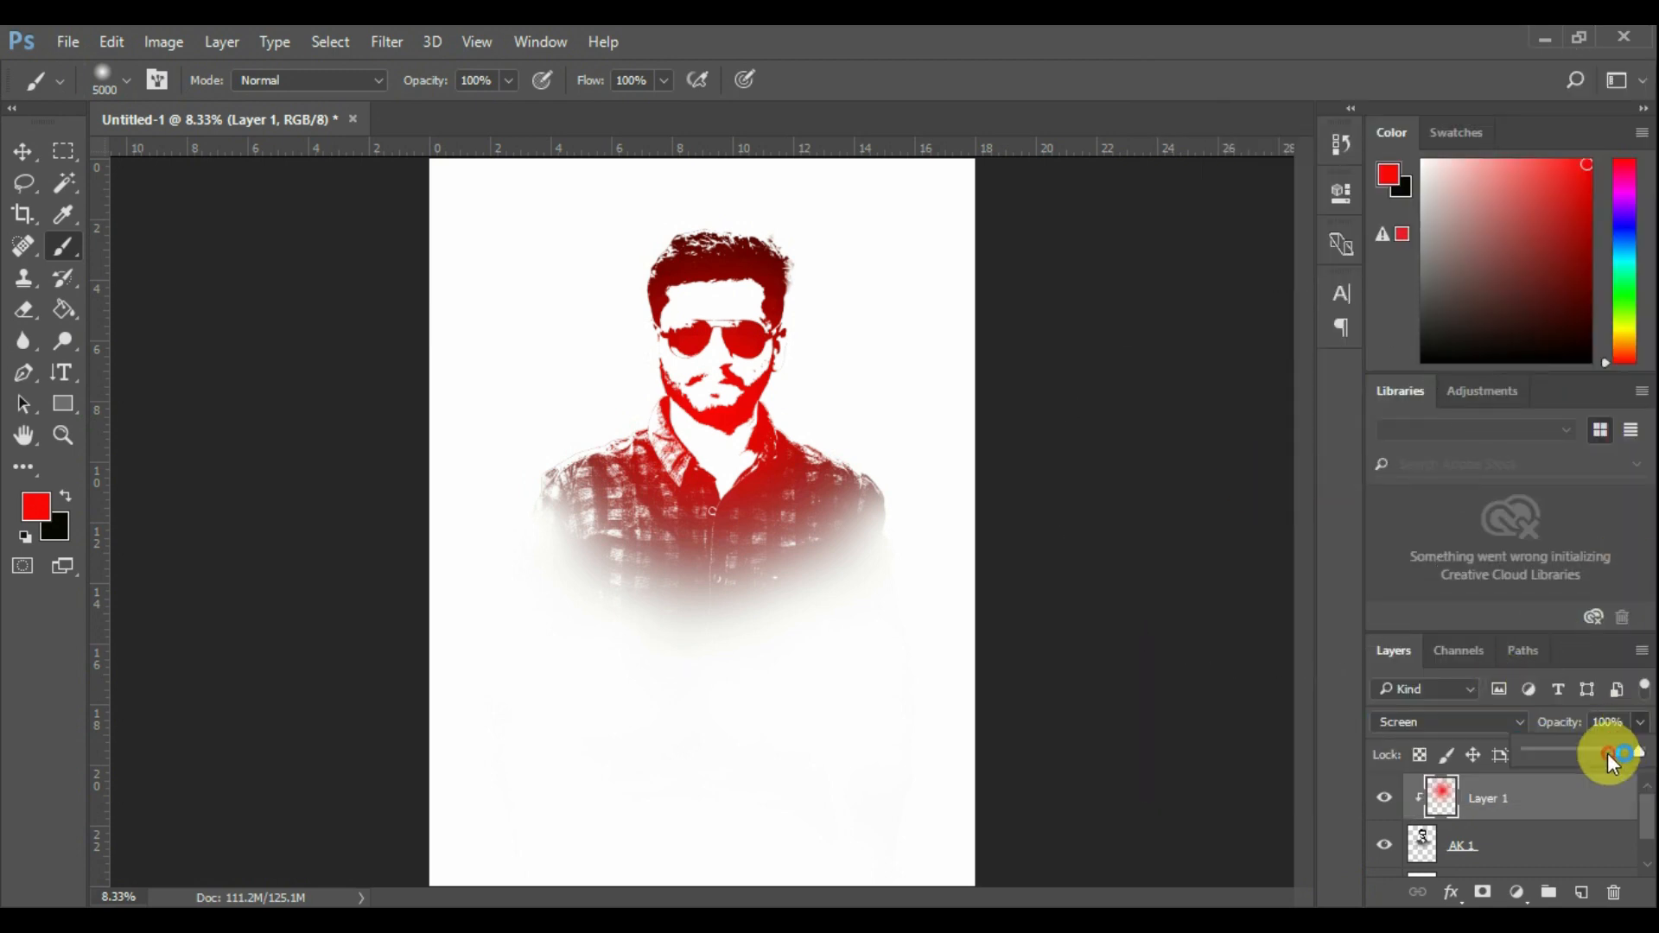
{"action": "left_click_drag", "start_coordinate": [1622, 747], "coordinate": [1623, 748]}
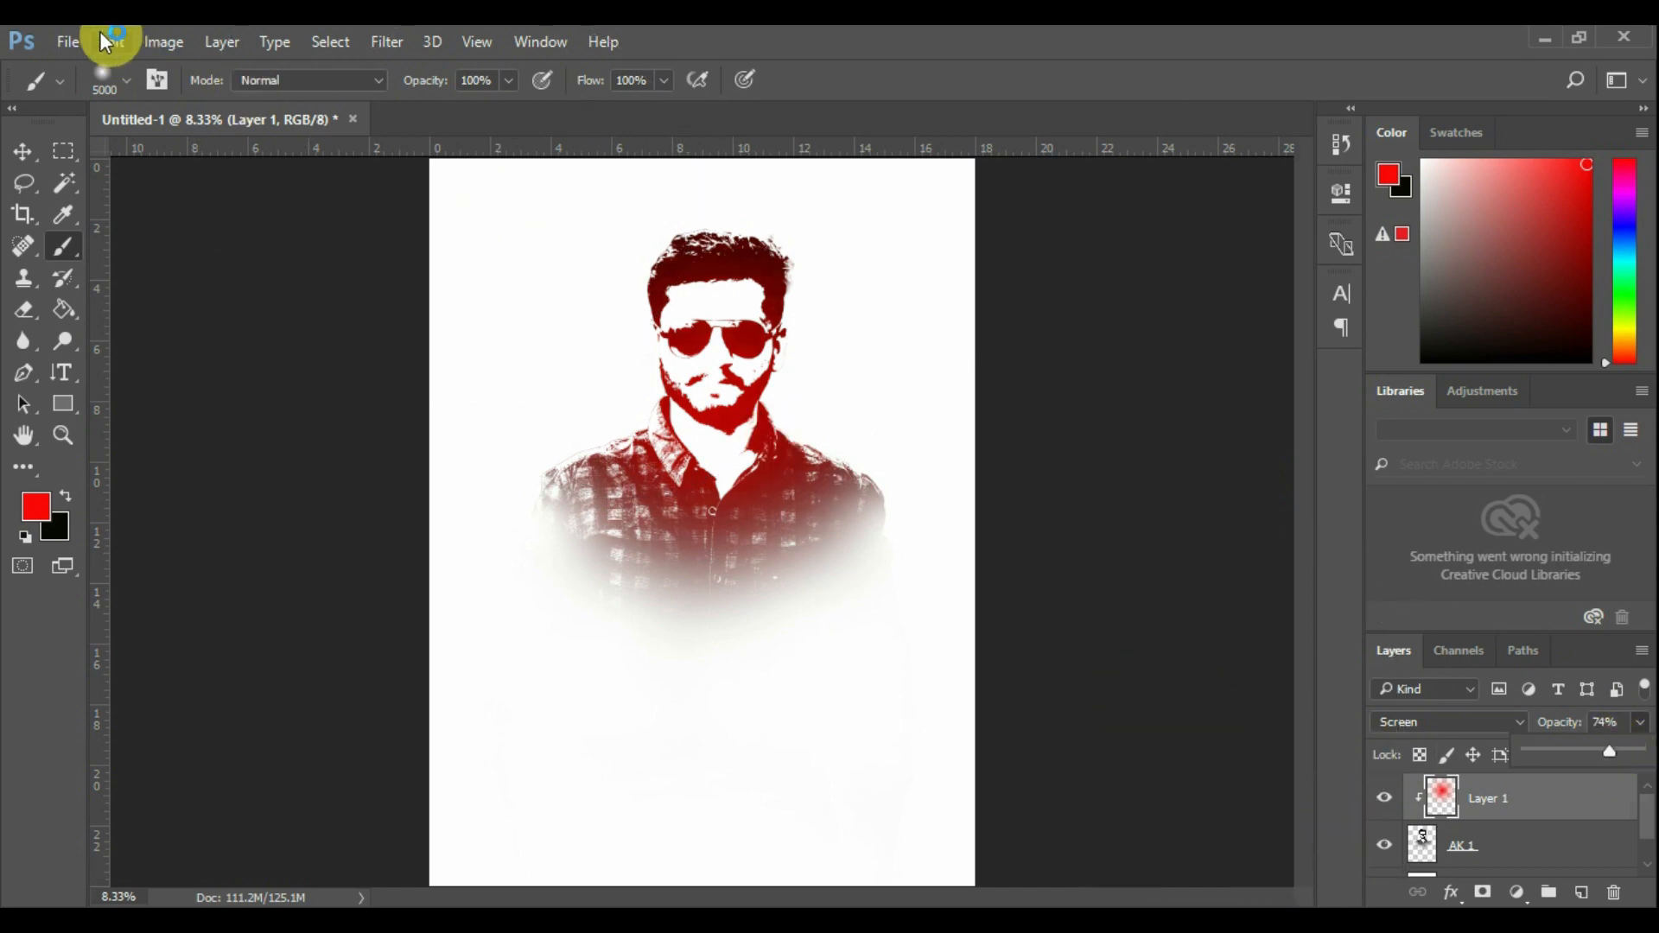
Place the "name" image as an embedded layer and move its red lettering straight down to just below the portrait
{"action": "left_click", "coordinate": [70, 40]}
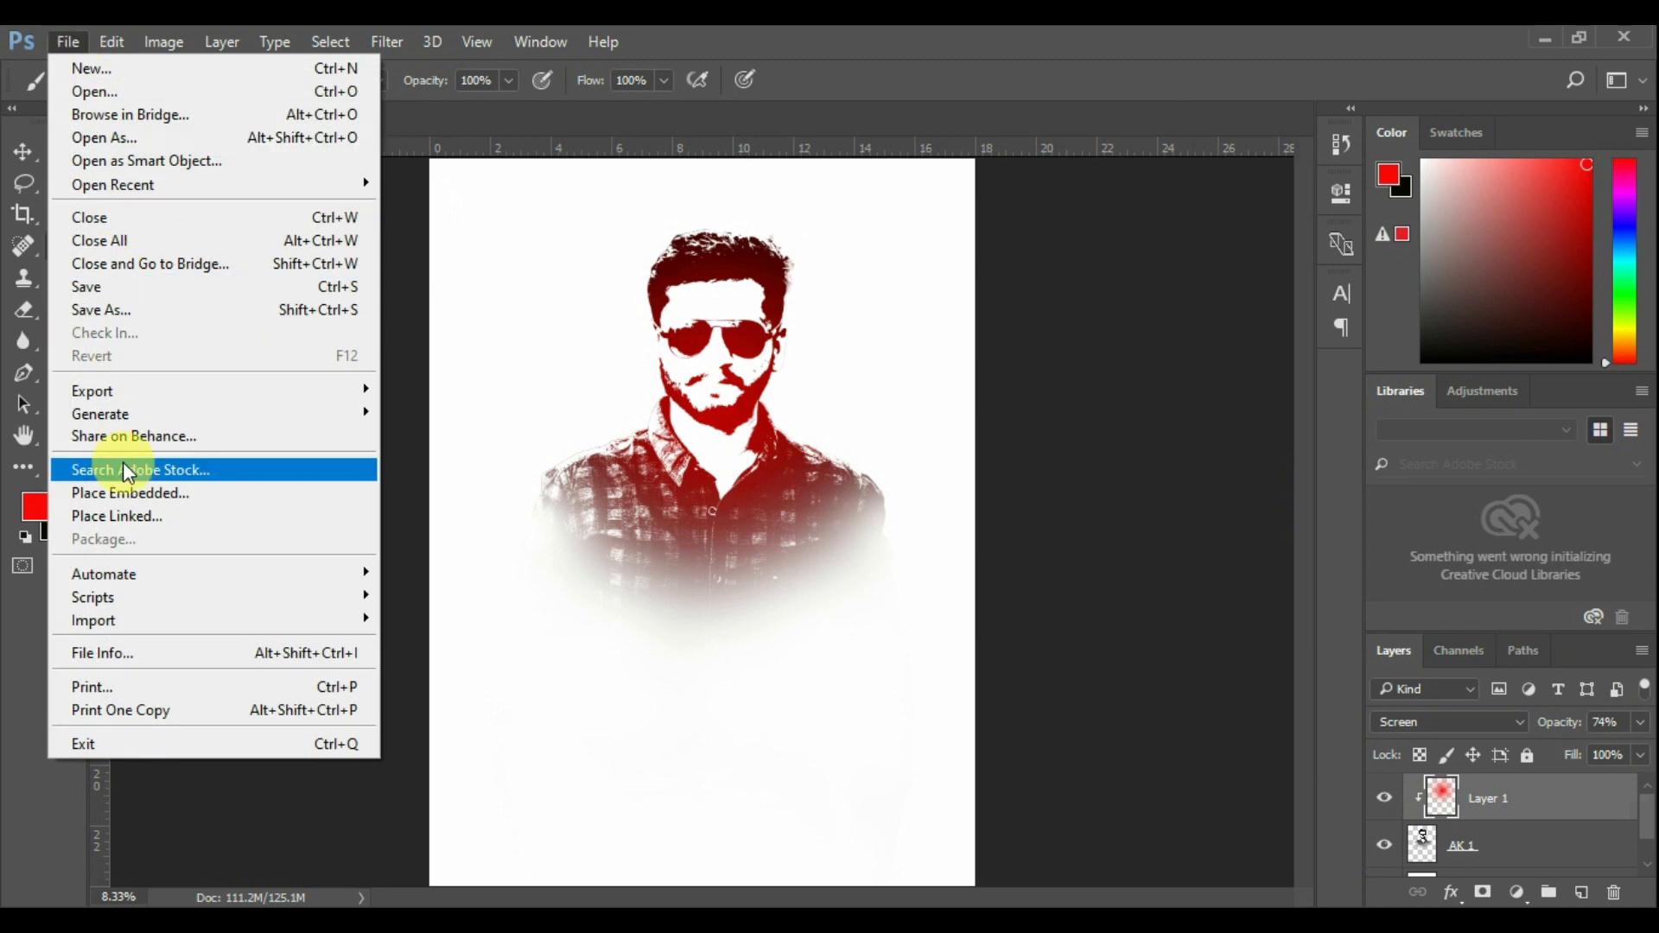
{"action": "left_click", "coordinate": [127, 489]}
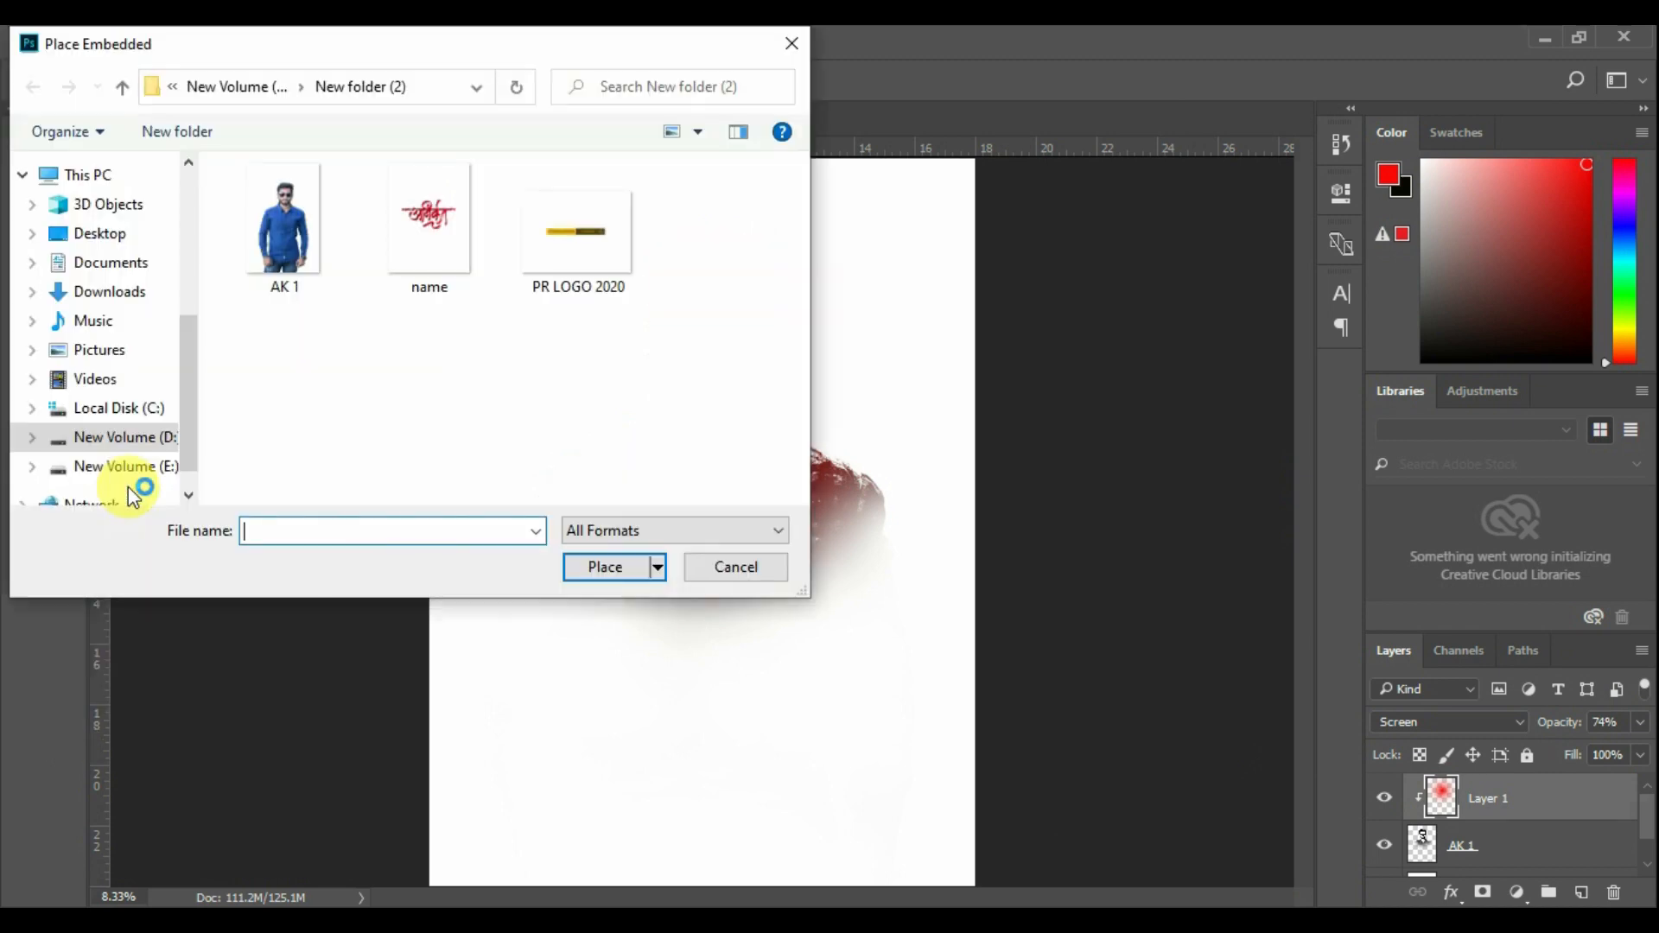
{"action": "left_click", "coordinate": [427, 245]}
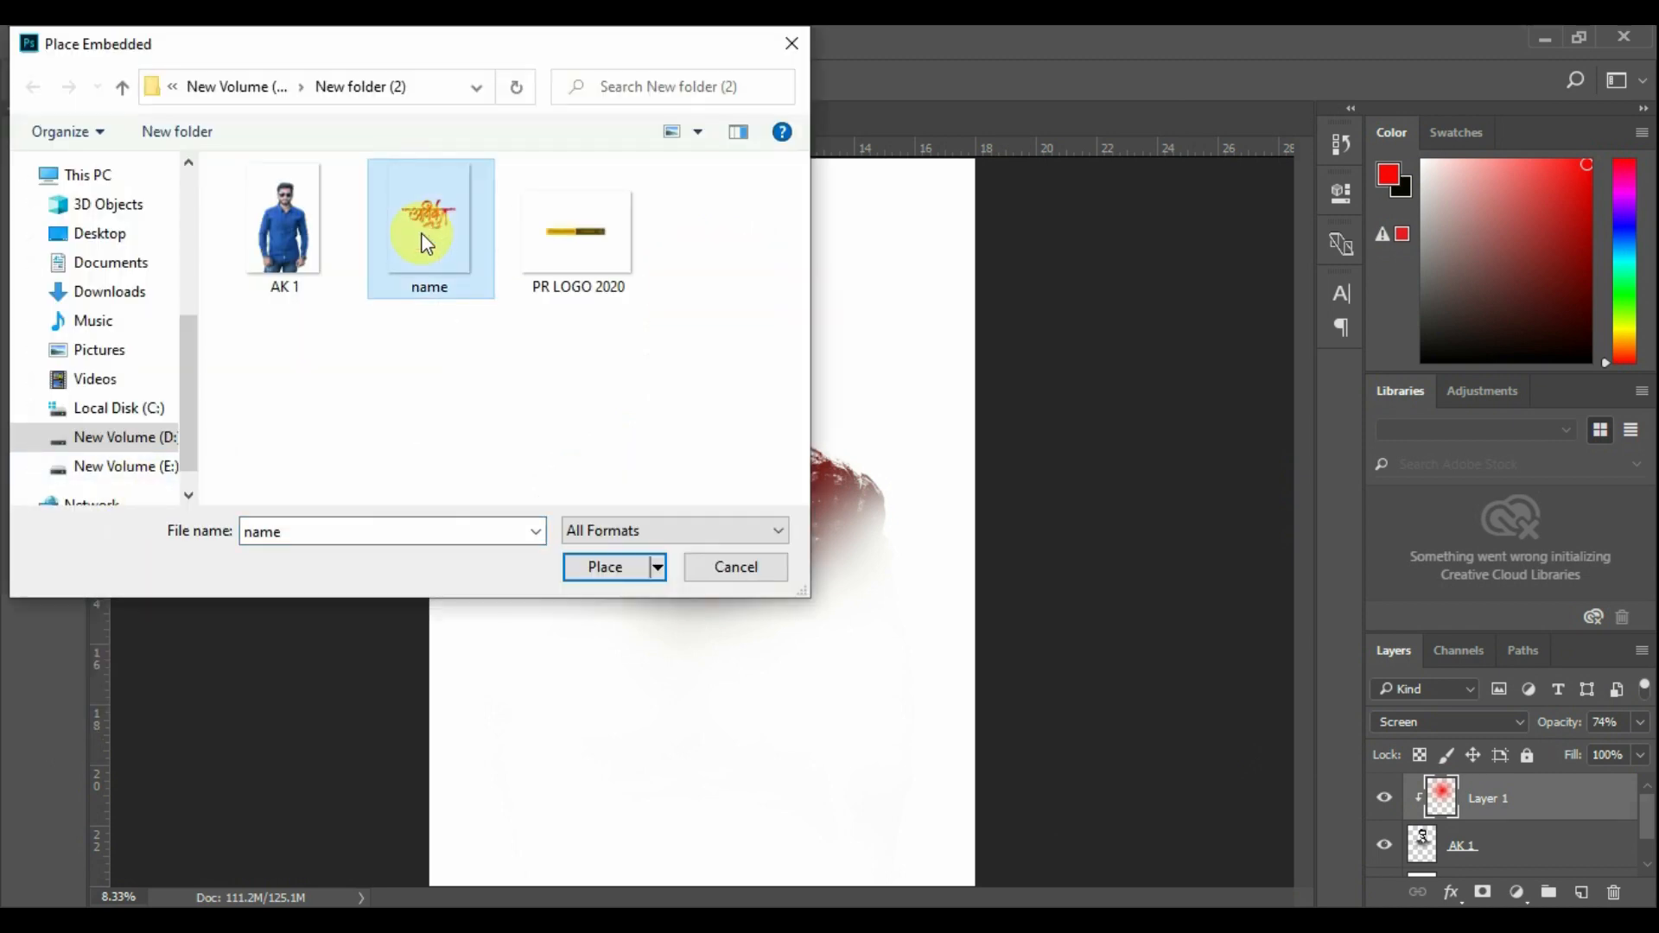
{"action": "left_click", "coordinate": [605, 568]}
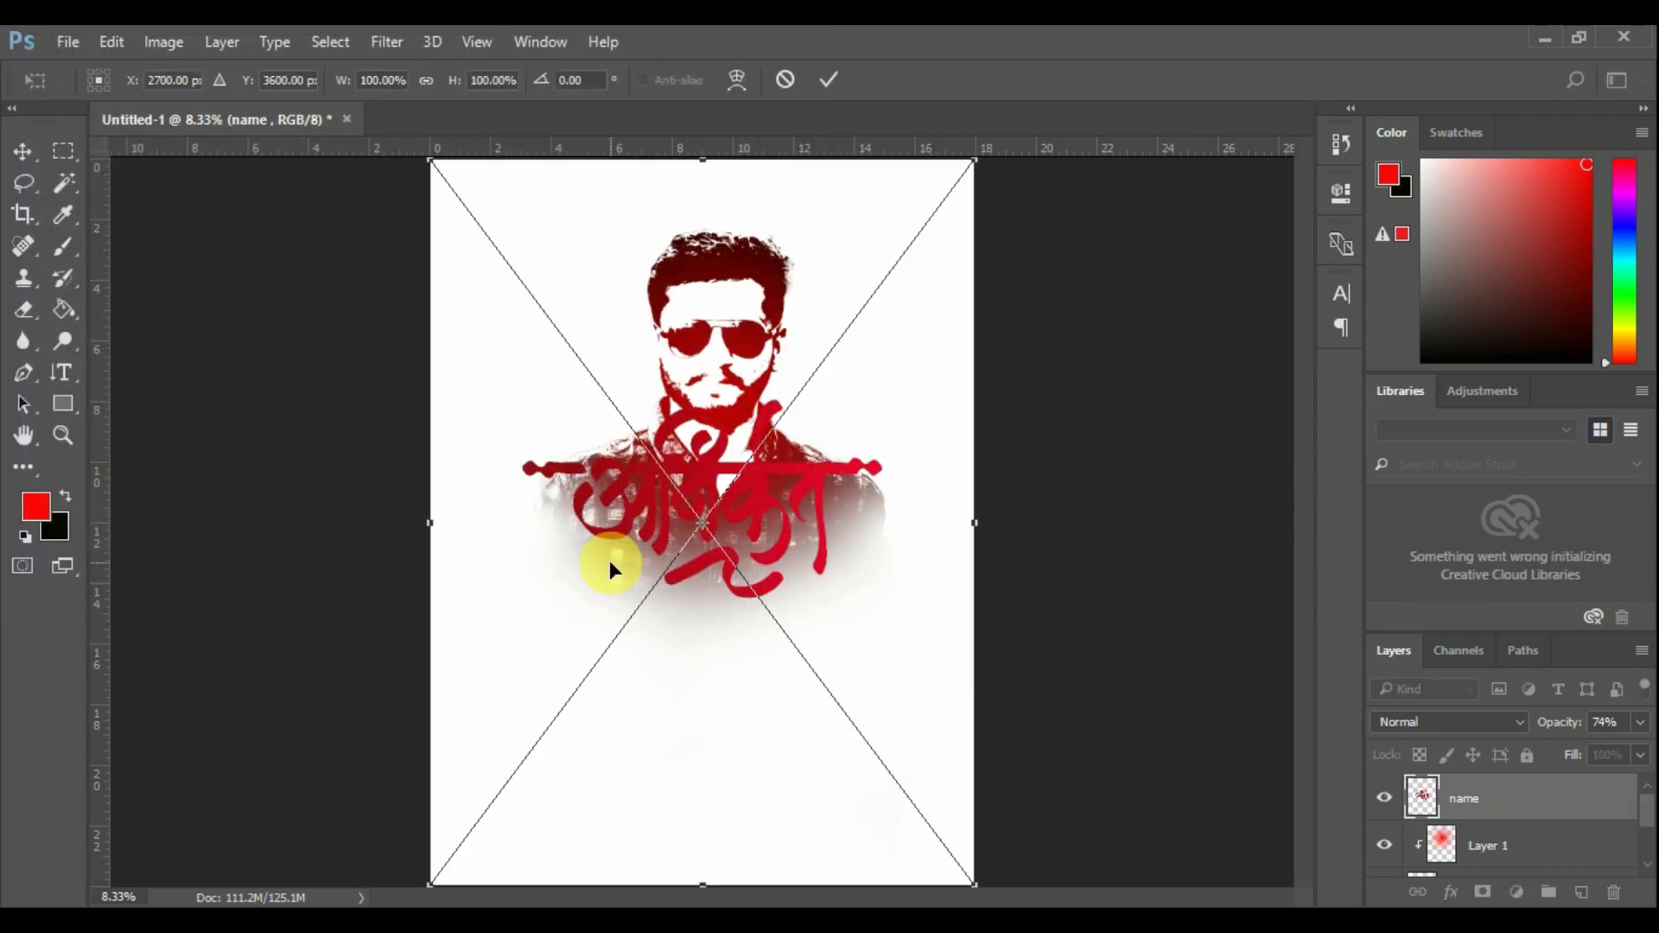
{"action": "left_click_drag", "start_coordinate": [734, 312], "coordinate": [732, 485]}
{"action": "left_click", "coordinate": [822, 75]}
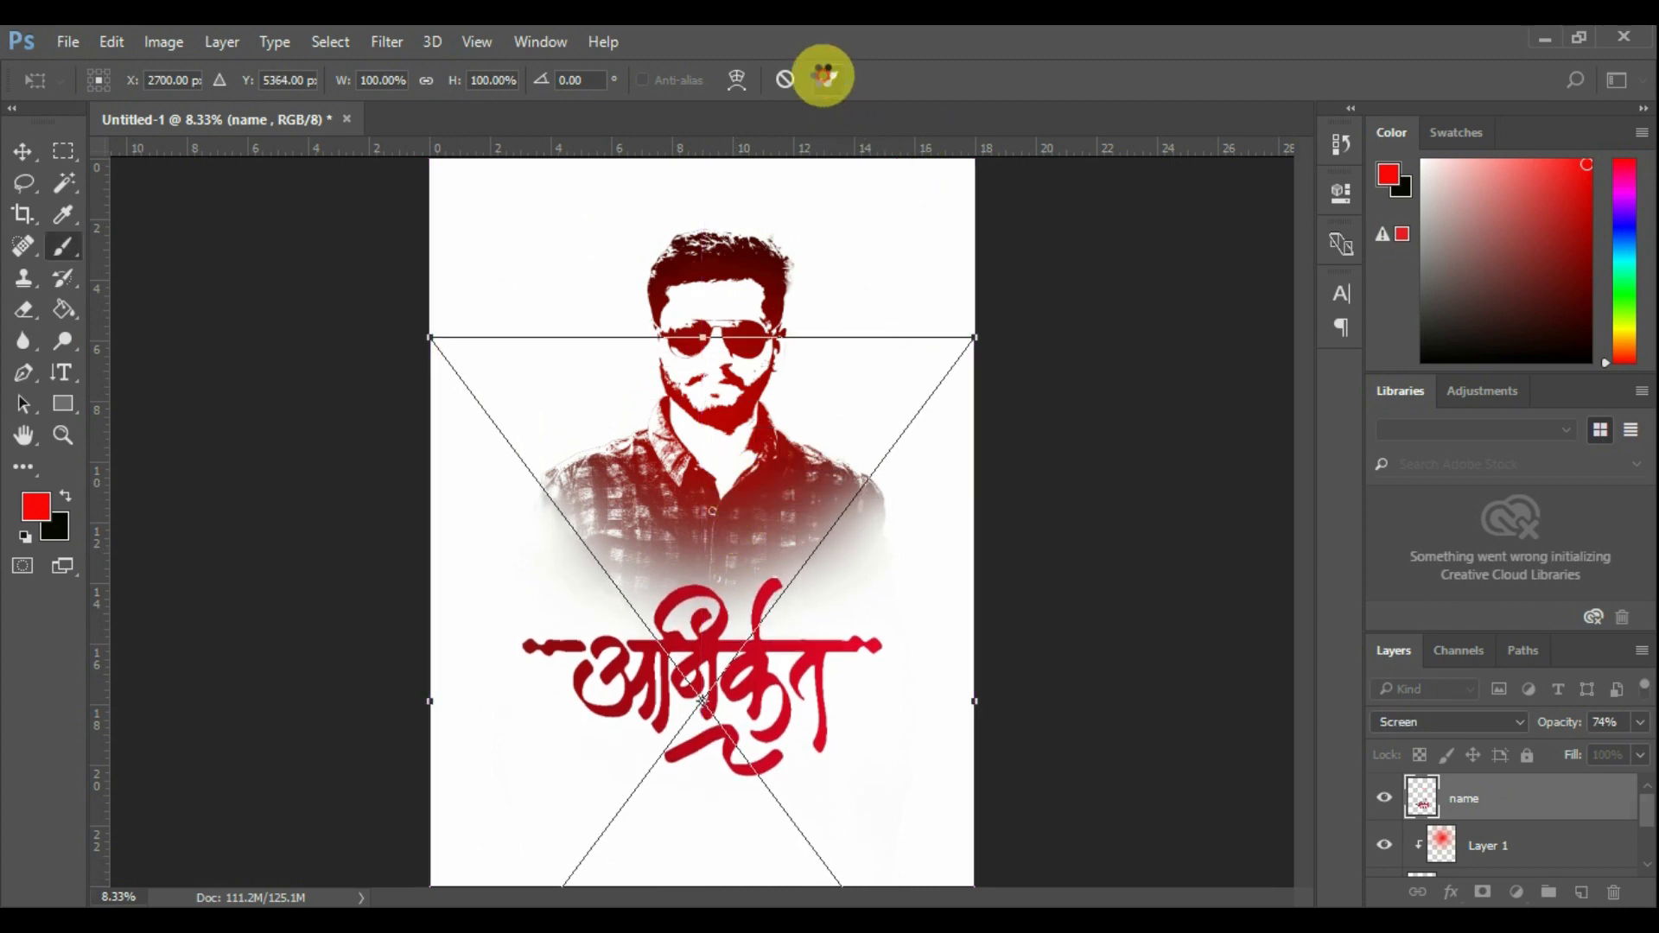
Place the embedded PR LOGO 2020 image, scale it to about 41%, and position it in the poster's upper-left corner
{"action": "left_click", "coordinate": [61, 40]}
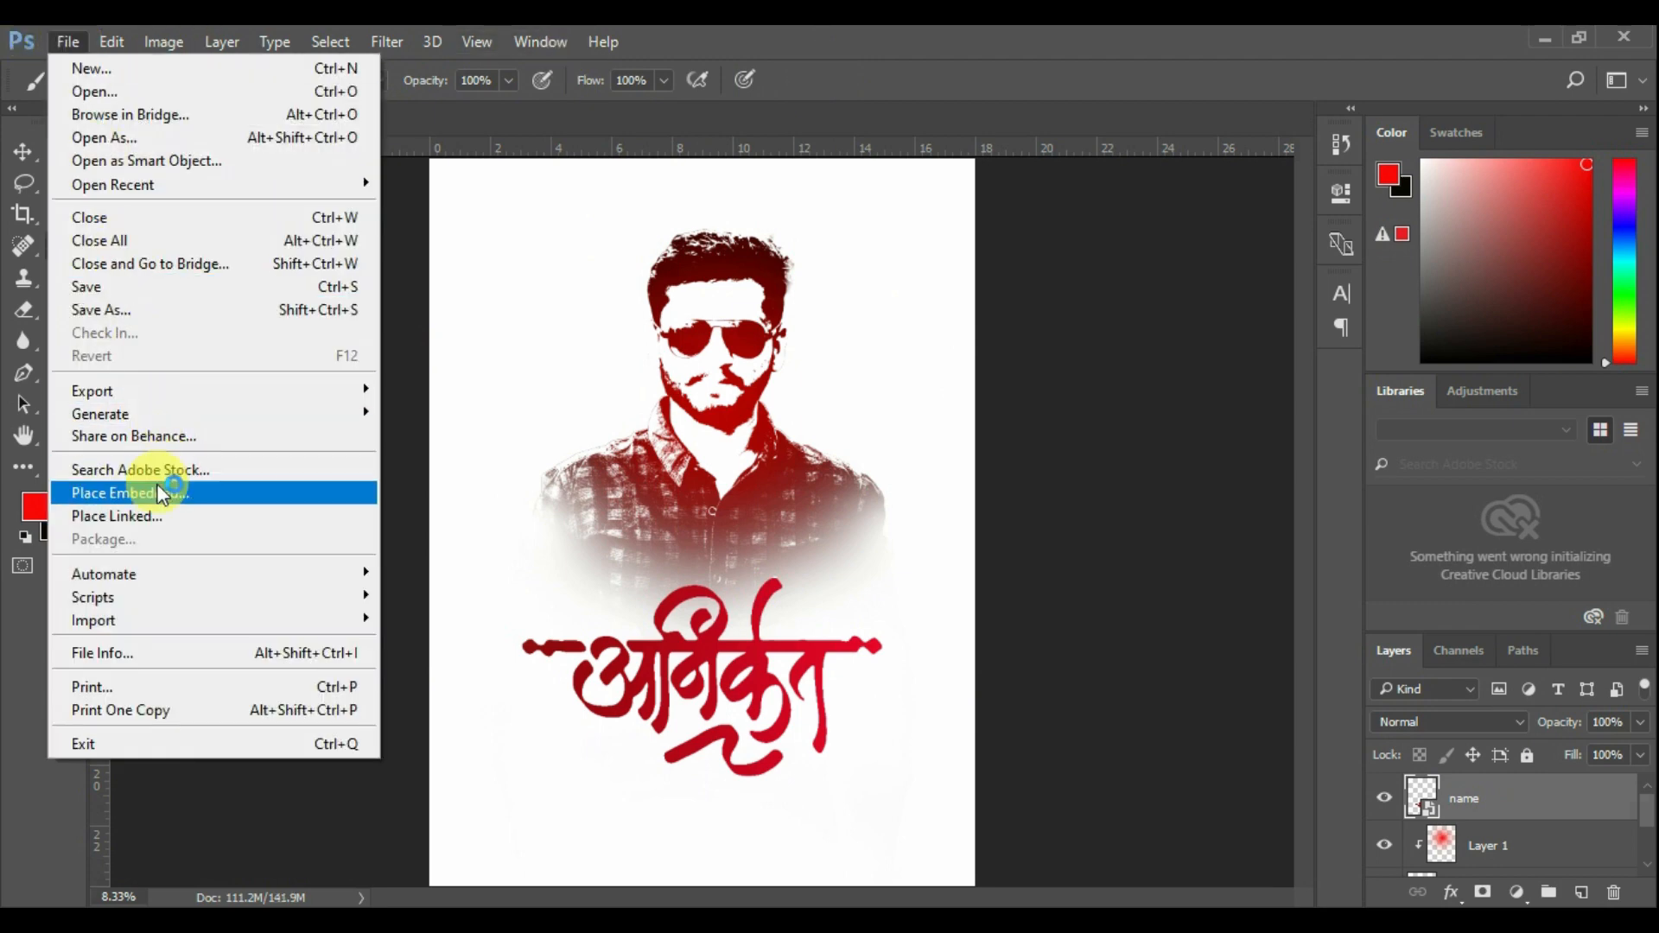
{"action": "left_click", "coordinate": [162, 494]}
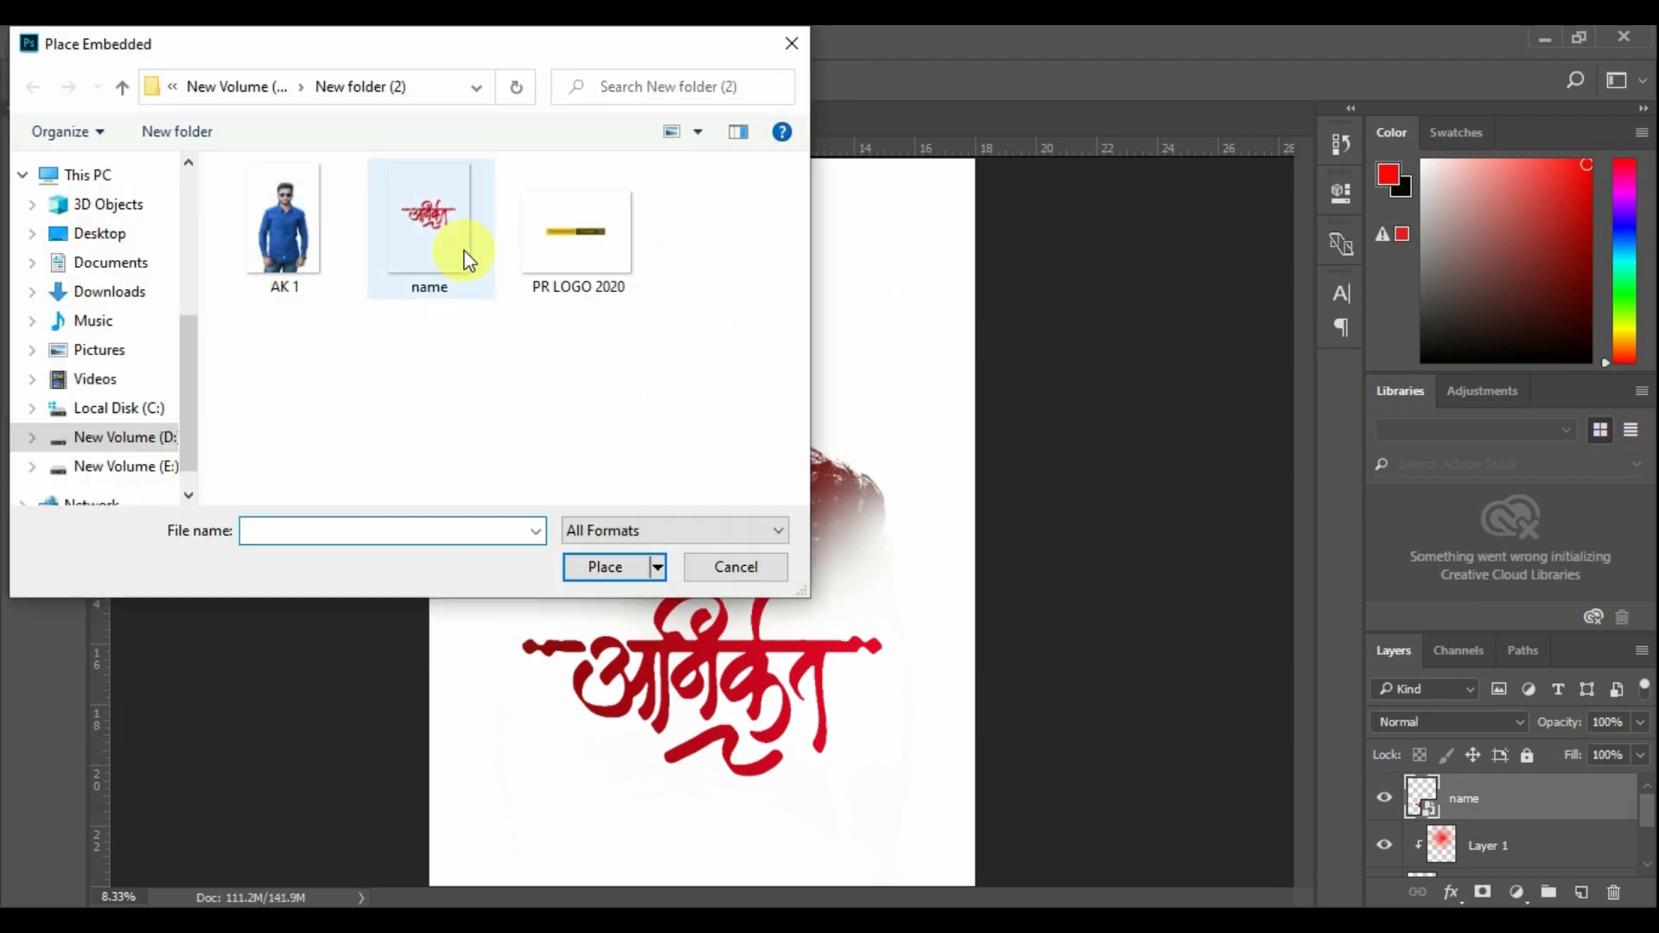
{"action": "left_click", "coordinate": [608, 224]}
{"action": "left_click", "coordinate": [606, 572]}
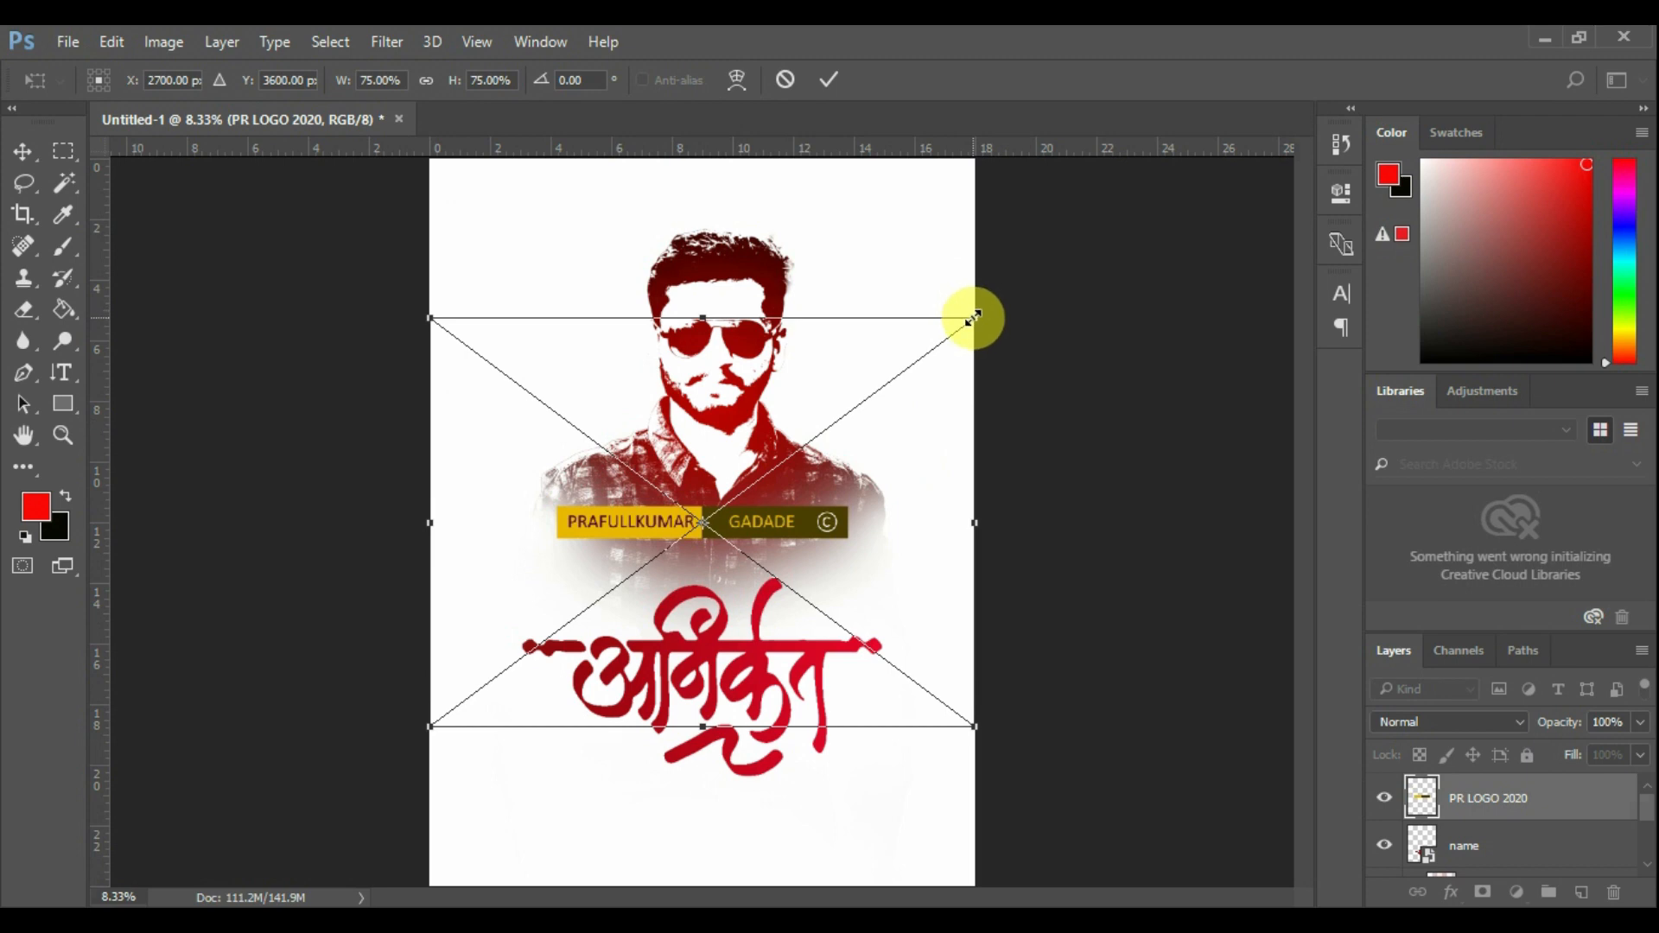
{"action": "left_click_drag", "start_coordinate": [973, 318], "coordinate": [728, 503]}
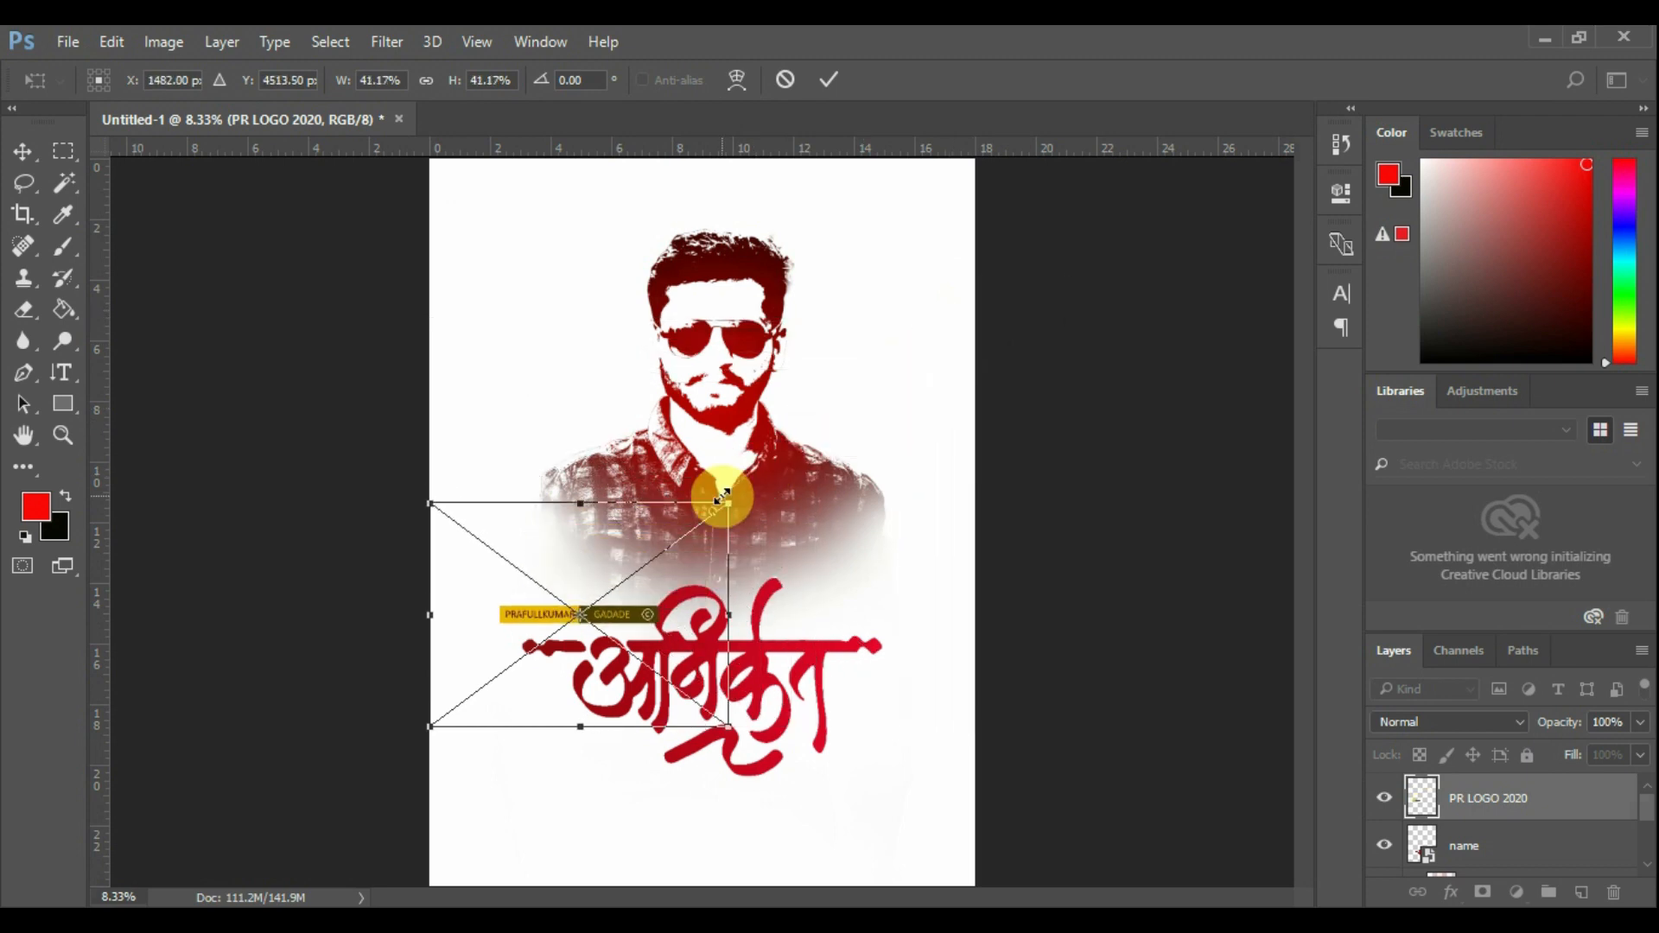
{"action": "left_click_drag", "start_coordinate": [619, 572], "coordinate": [579, 164]}
{"action": "left_click", "coordinate": [848, 90]}
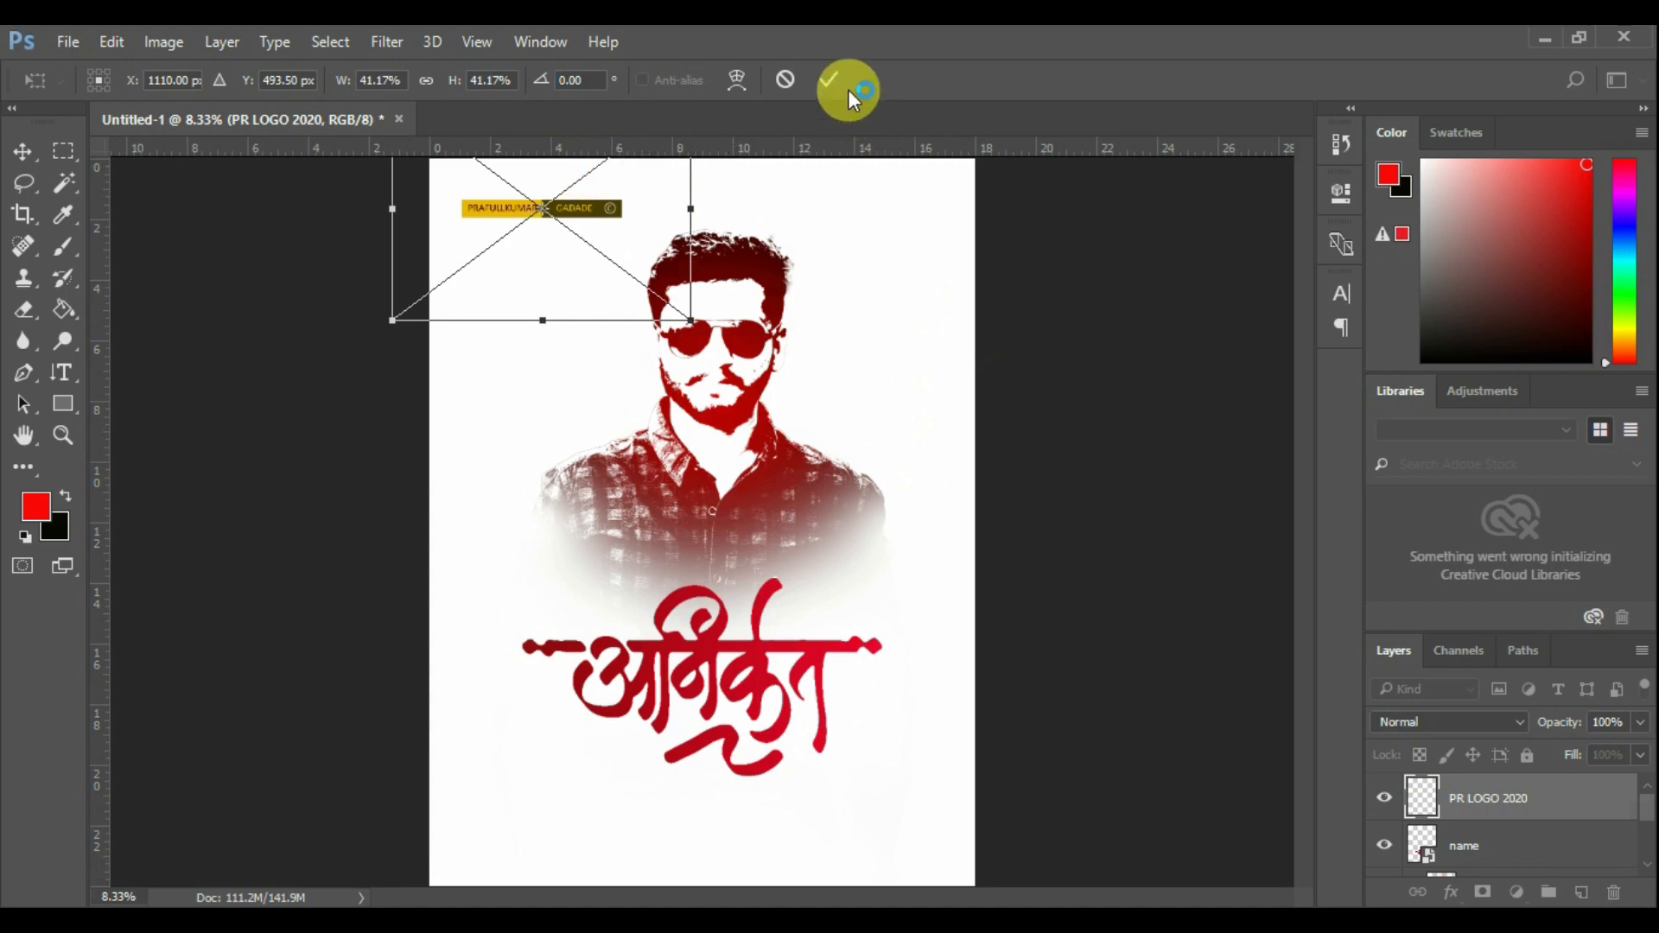